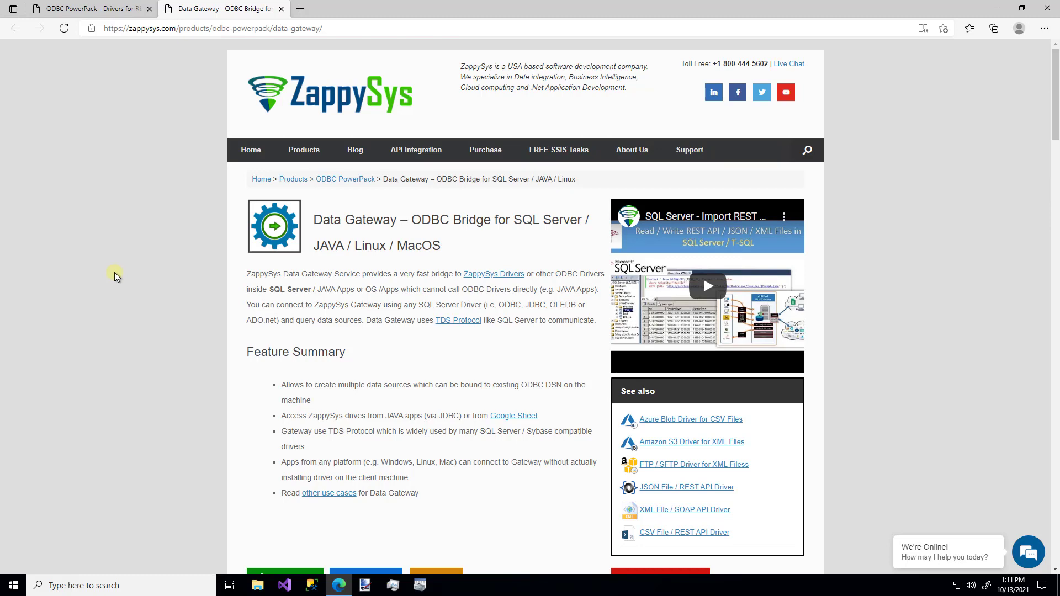
Step: Look over the ZappySys Data Gateway product page, then close Microsoft Edge
scroll(115, 273, "down", 8)
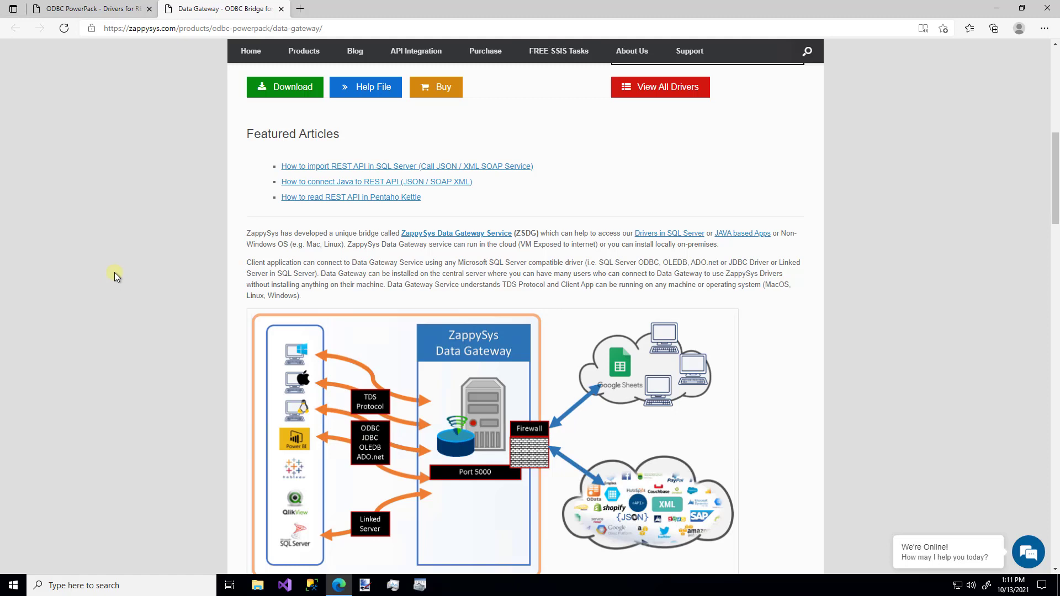
scroll(114, 273, "up", 9)
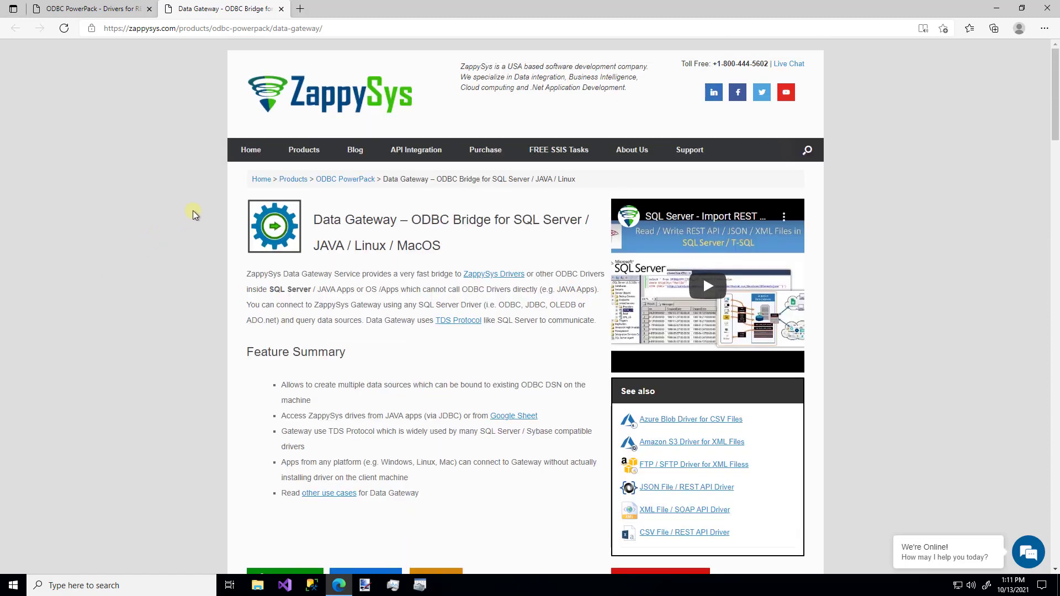
mouse_move(304, 153)
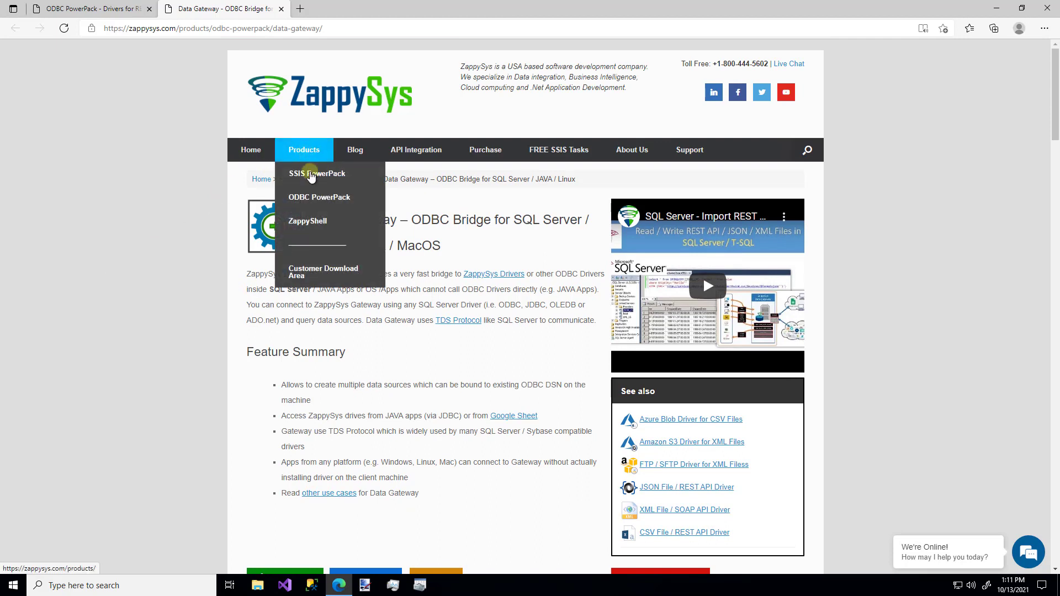
mouse_move(314, 199)
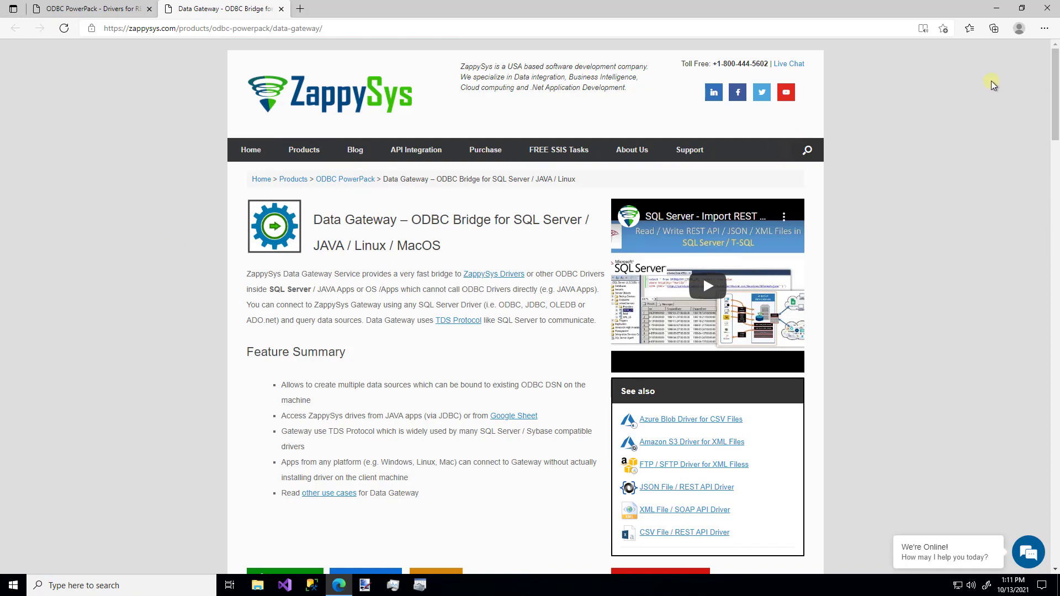
left_click(1046, 8)
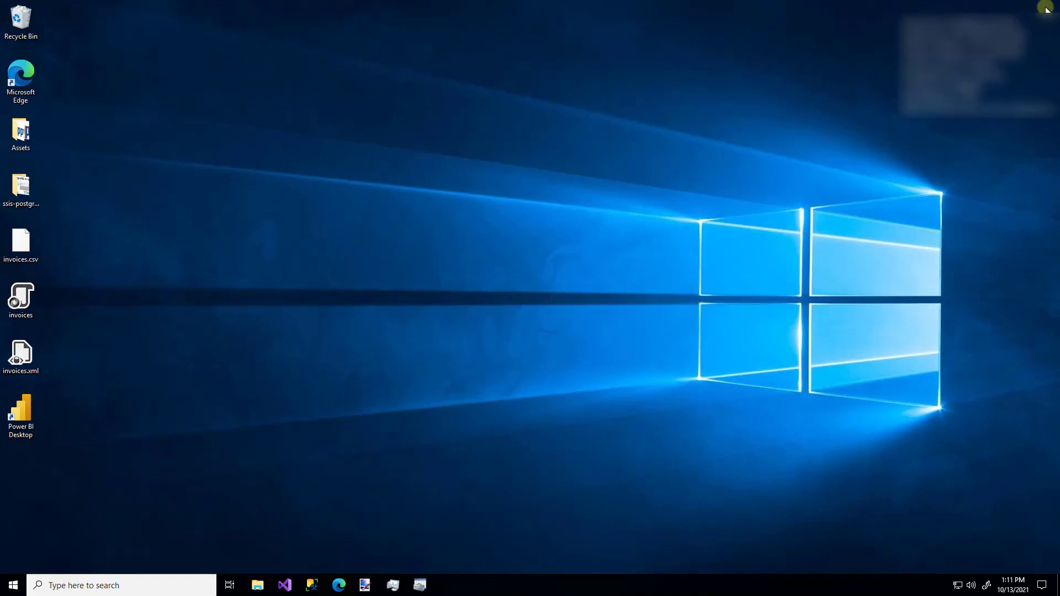
Step: Search 'gateway', run ZappySys Data Gateway Configuration as administrator, and view its users admin and test
left_click(94, 584)
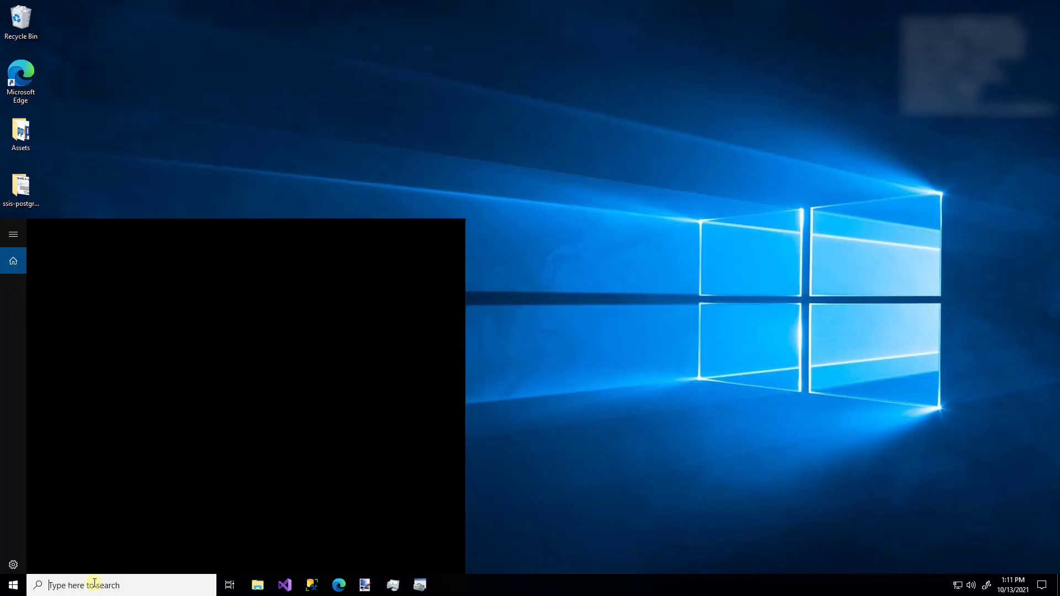
type("gatewa")
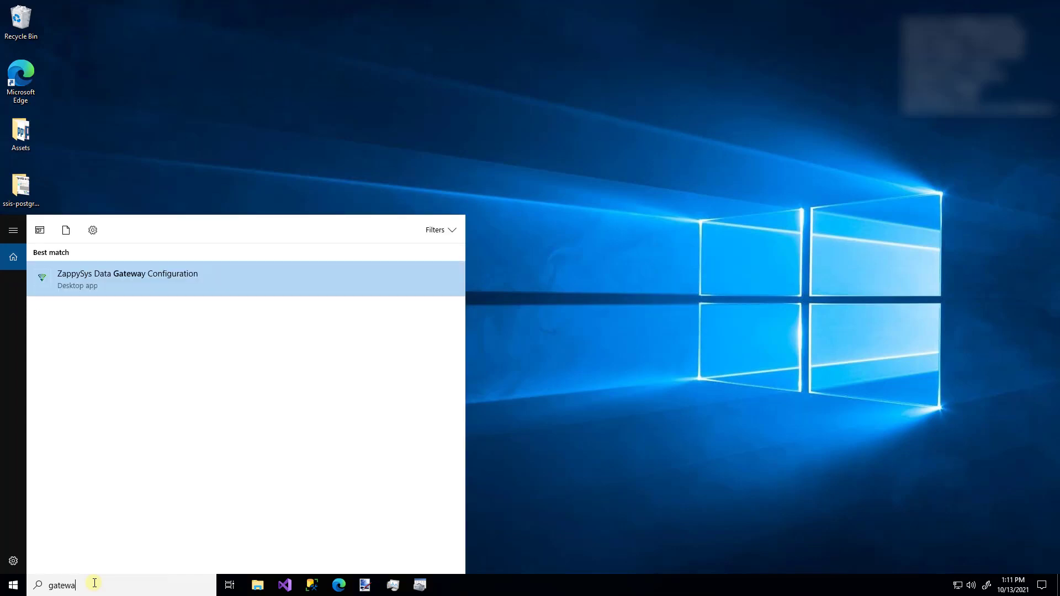
left_click(159, 273)
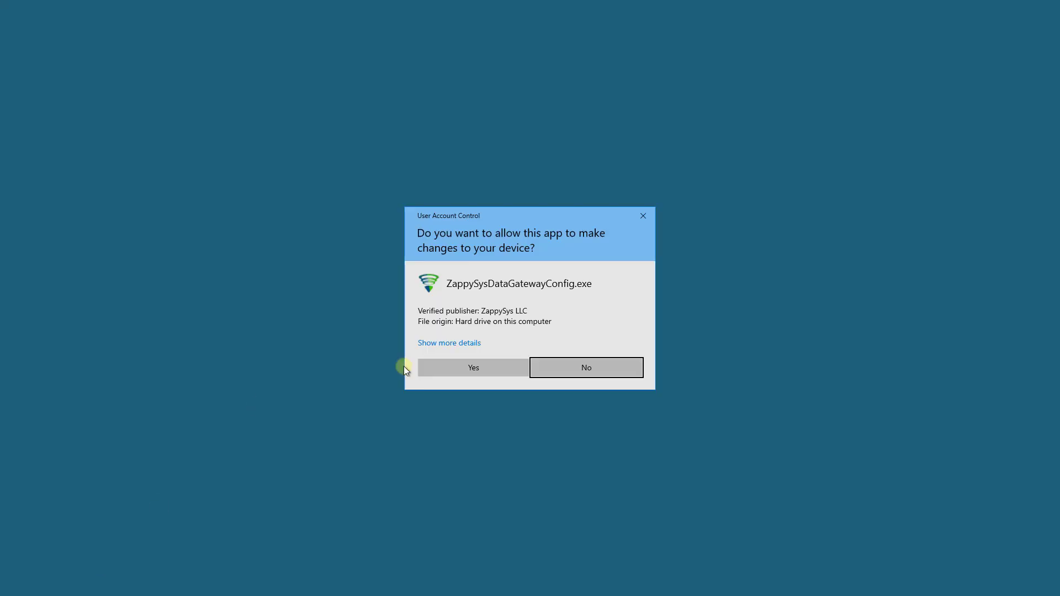
left_click(456, 369)
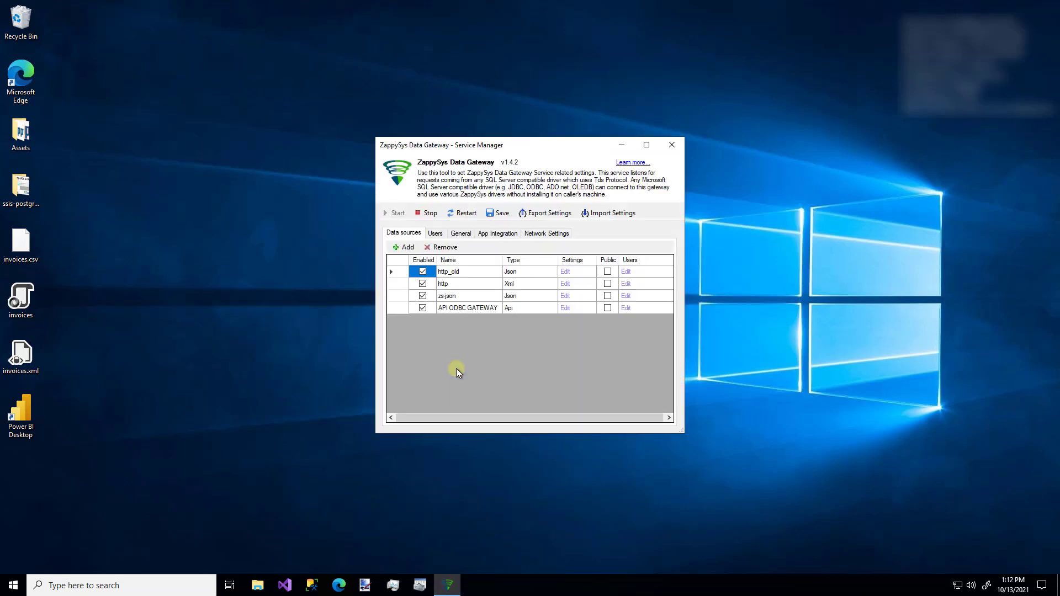
left_click(436, 234)
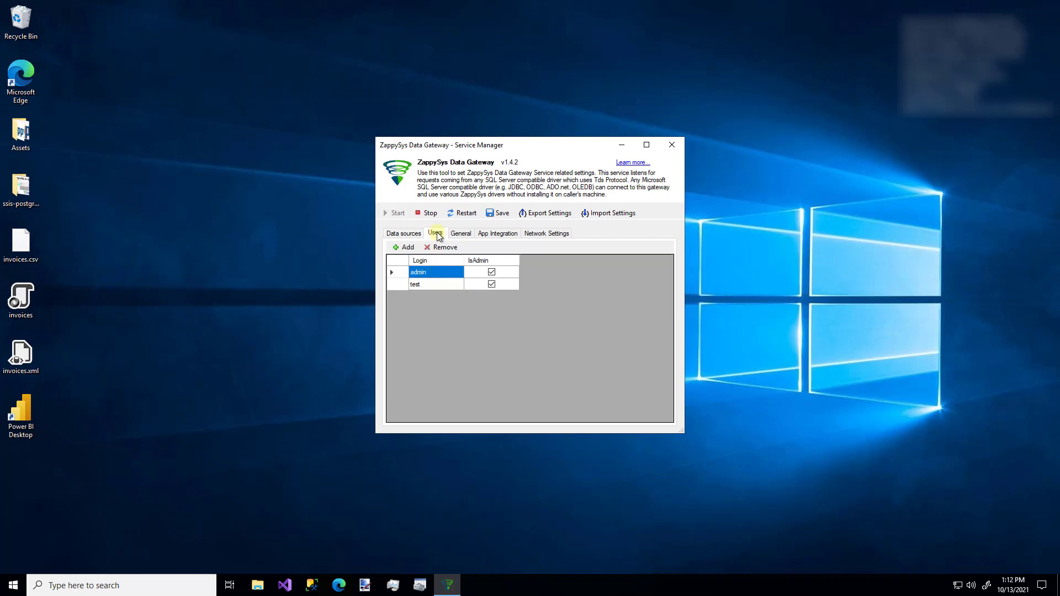
Step: Cancel the new-user form, then add the 'ZappySys Data Gateway - Allow Inbound' firewall rule from Network Settings
left_click(405, 247)
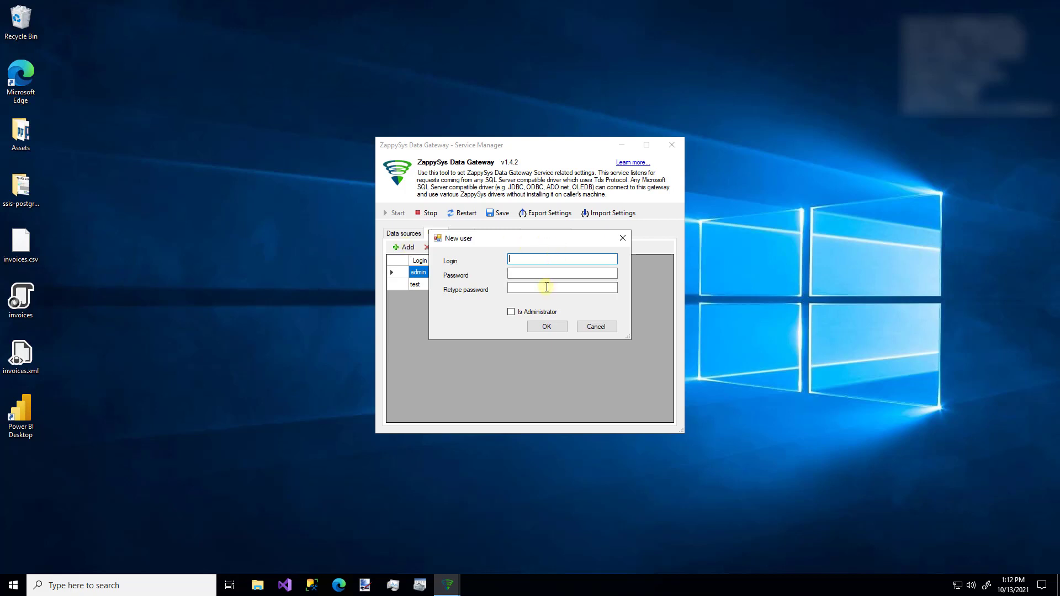
left_click(592, 328)
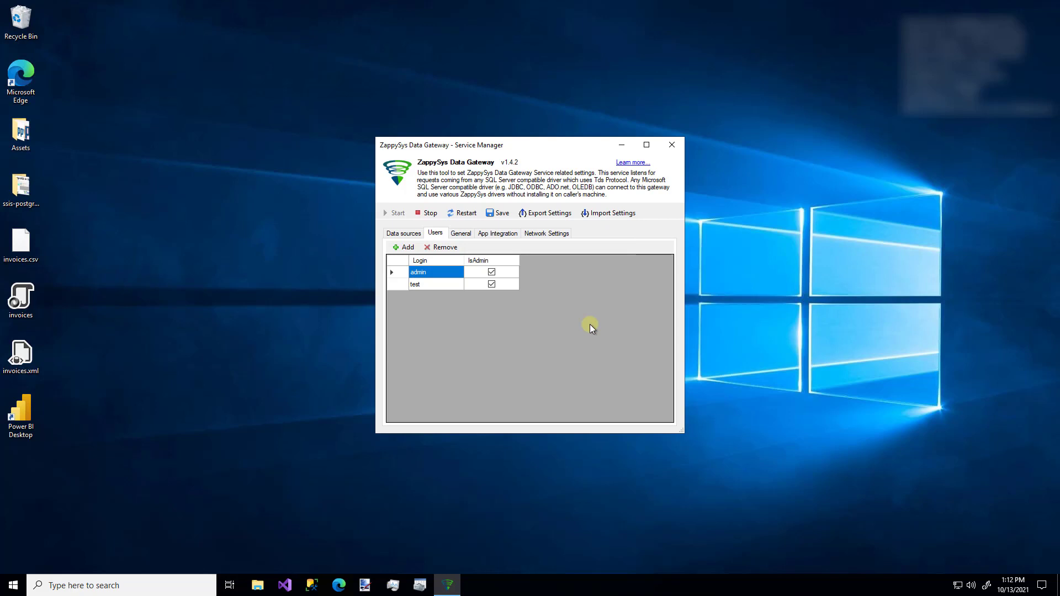
left_click(549, 236)
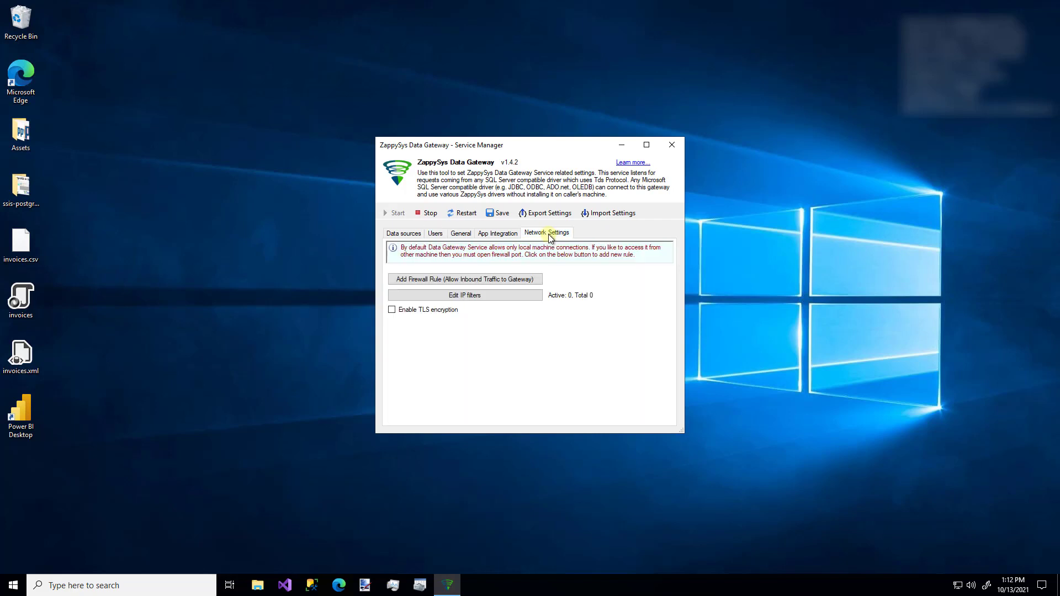
left_click(499, 277)
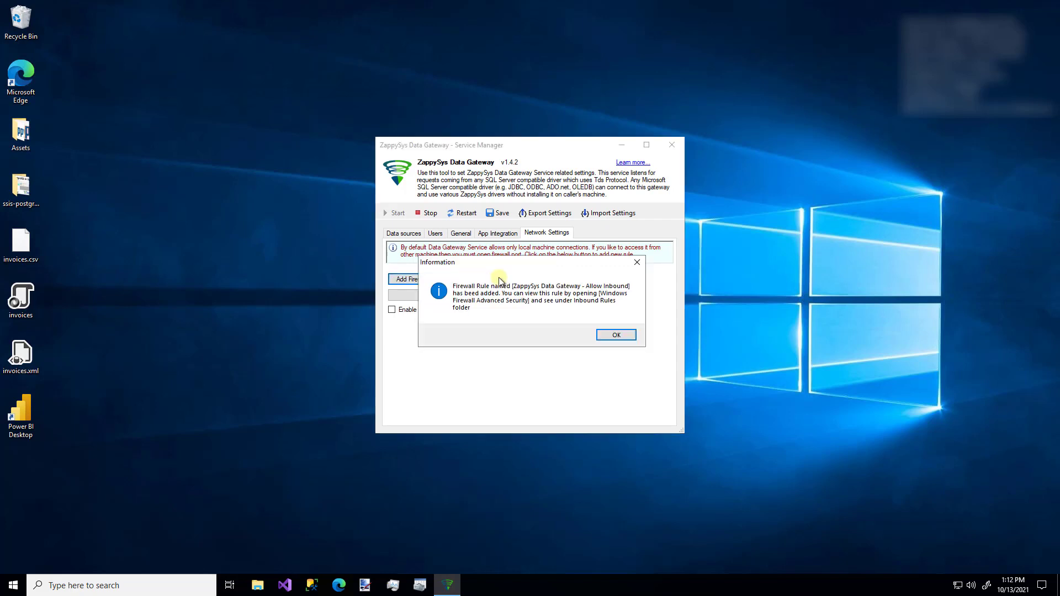
left_click(615, 335)
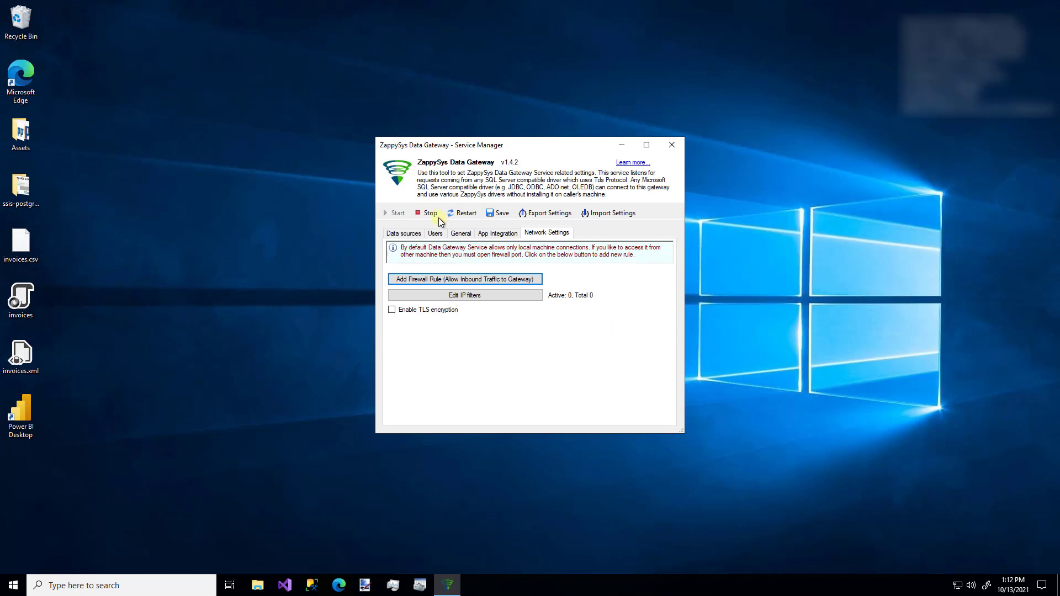
left_click(404, 235)
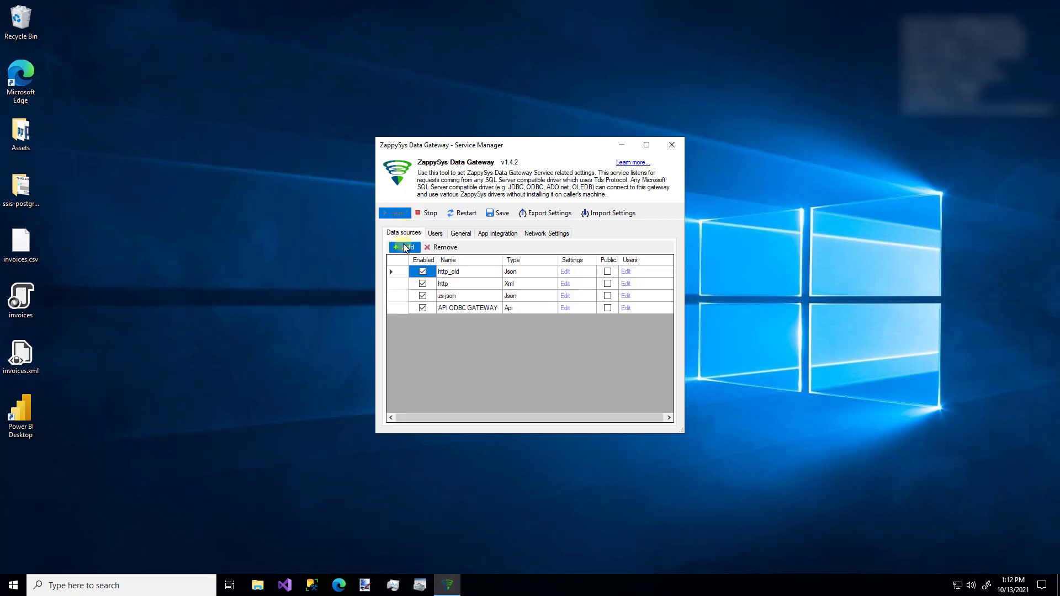
Step: Add a data source named zsgateway using the Native - ZappySys API Driver connector type
left_click(405, 249)
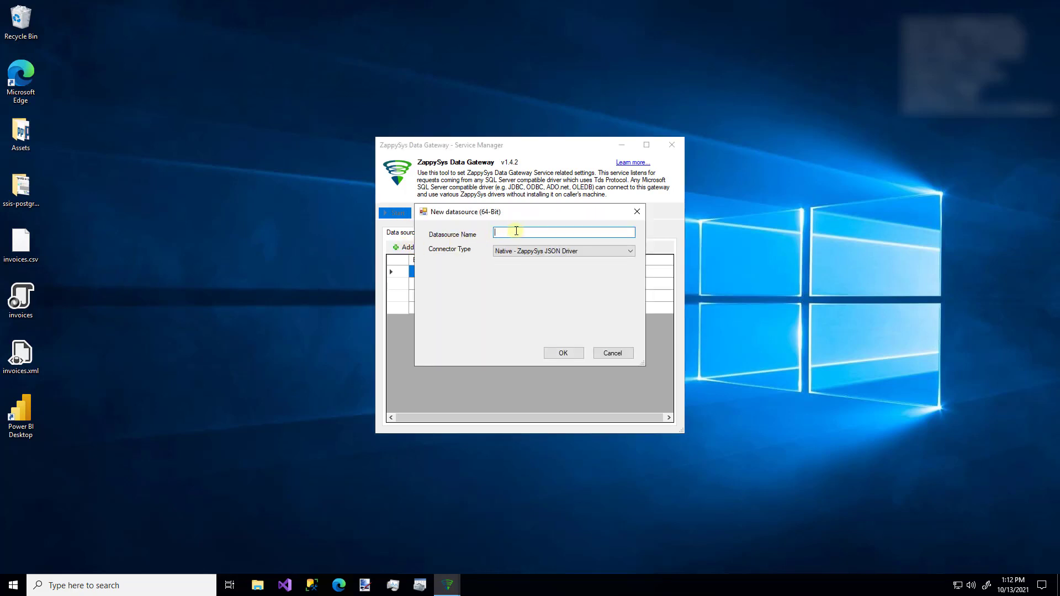
type("zs gateway")
key("BackSpace")
left_click(573, 250)
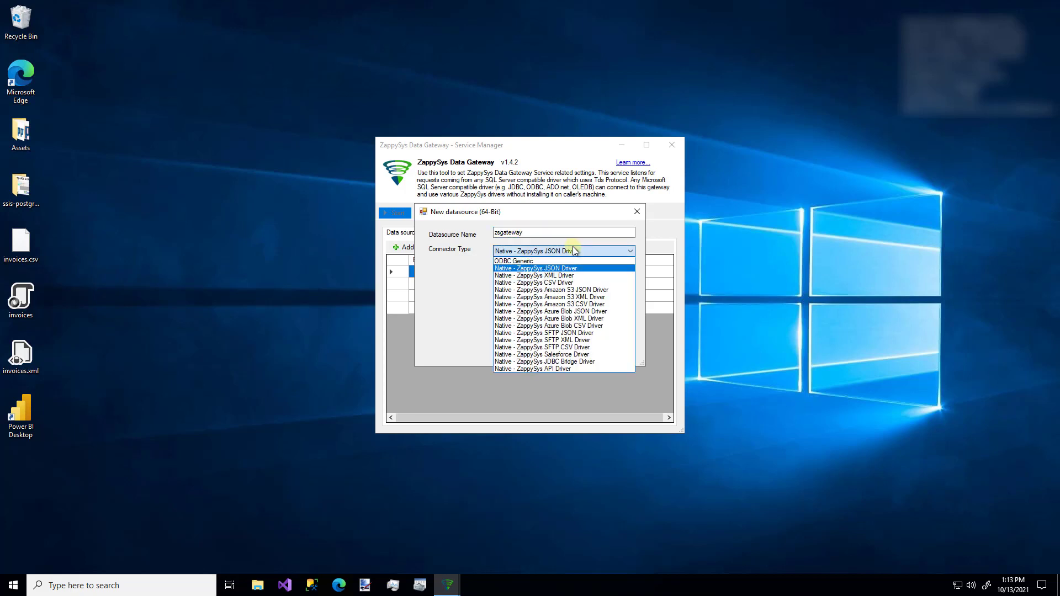
left_click(570, 368)
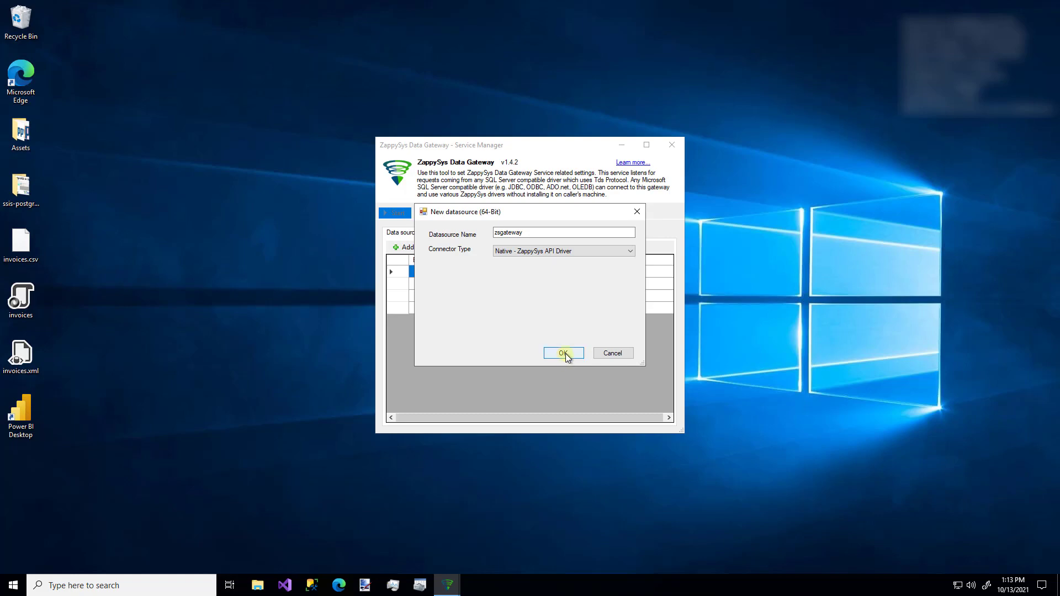
left_click(563, 353)
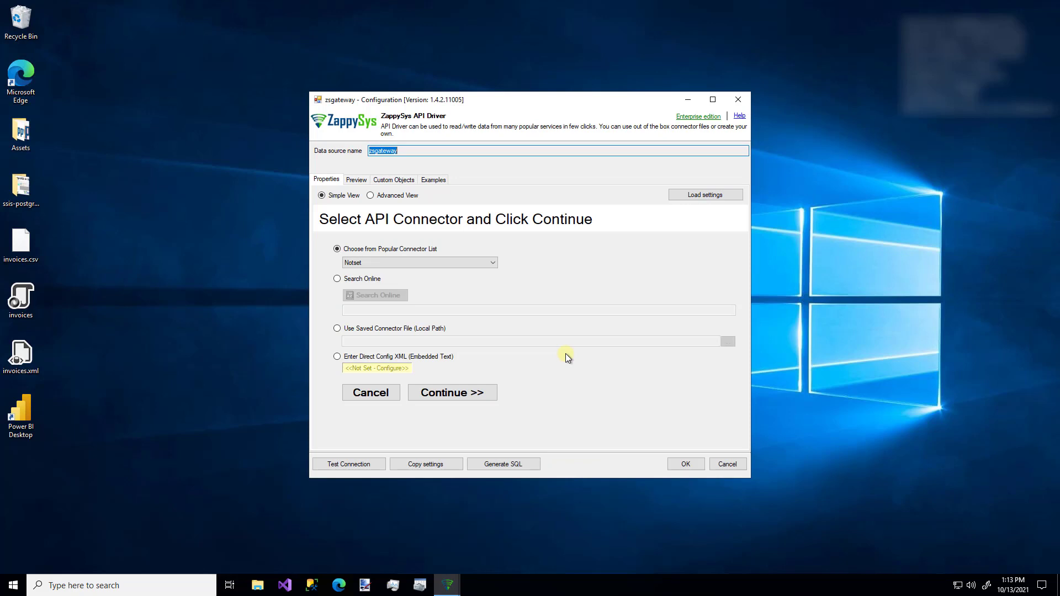
Step: Try each connector source option, ending back on Choose from Popular Connector List
left_click(362, 264)
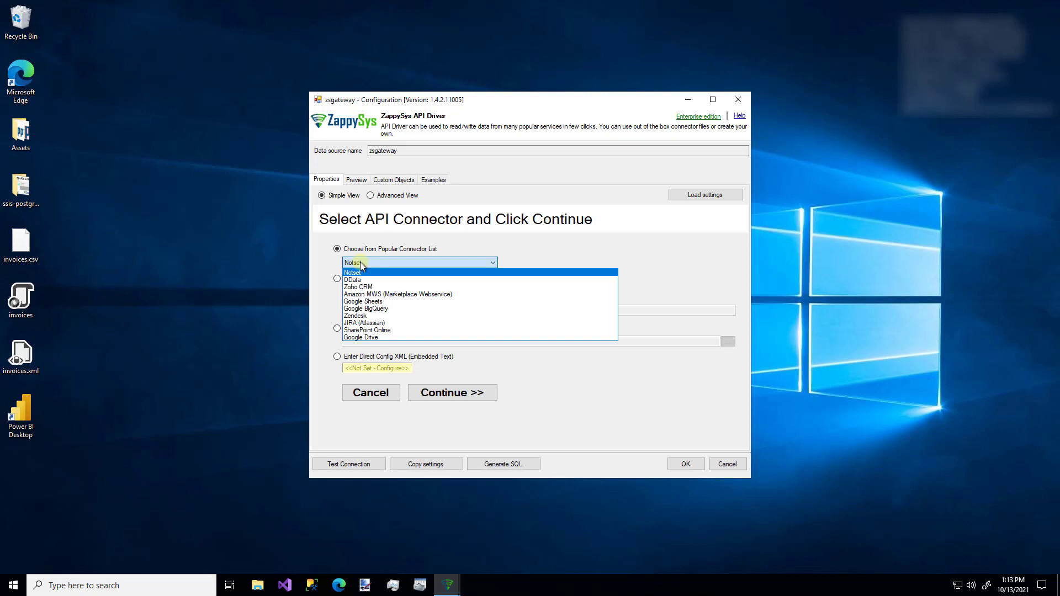
left_click(329, 266)
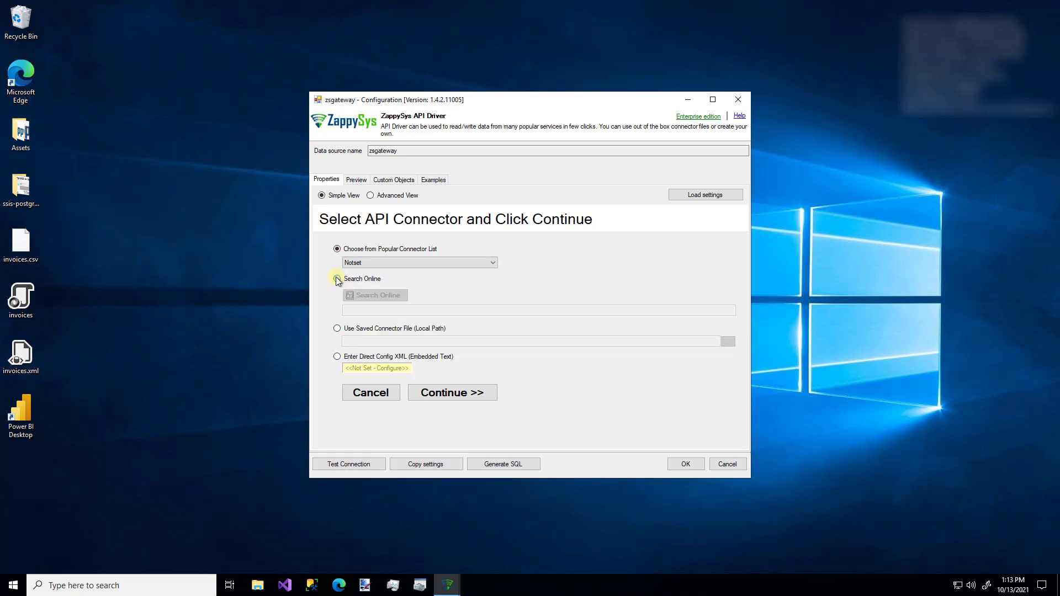
left_click(337, 278)
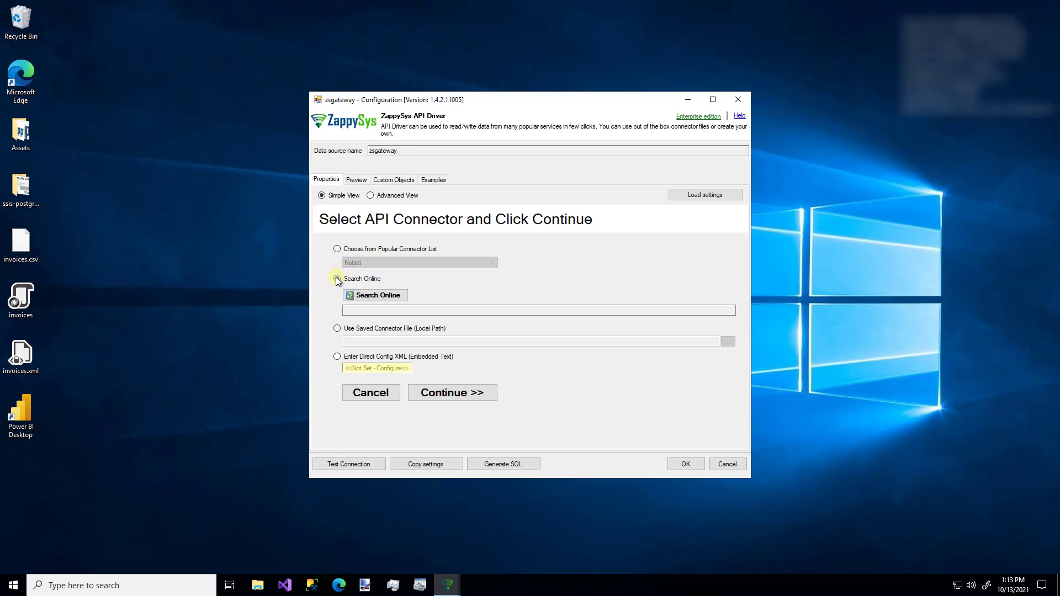
left_click(337, 328)
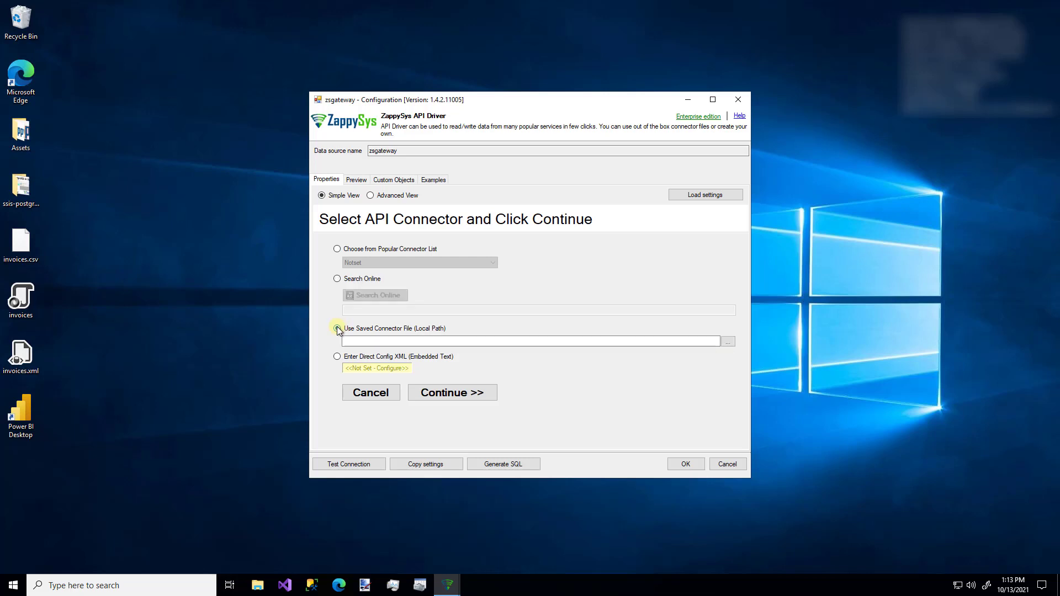
left_click(337, 357)
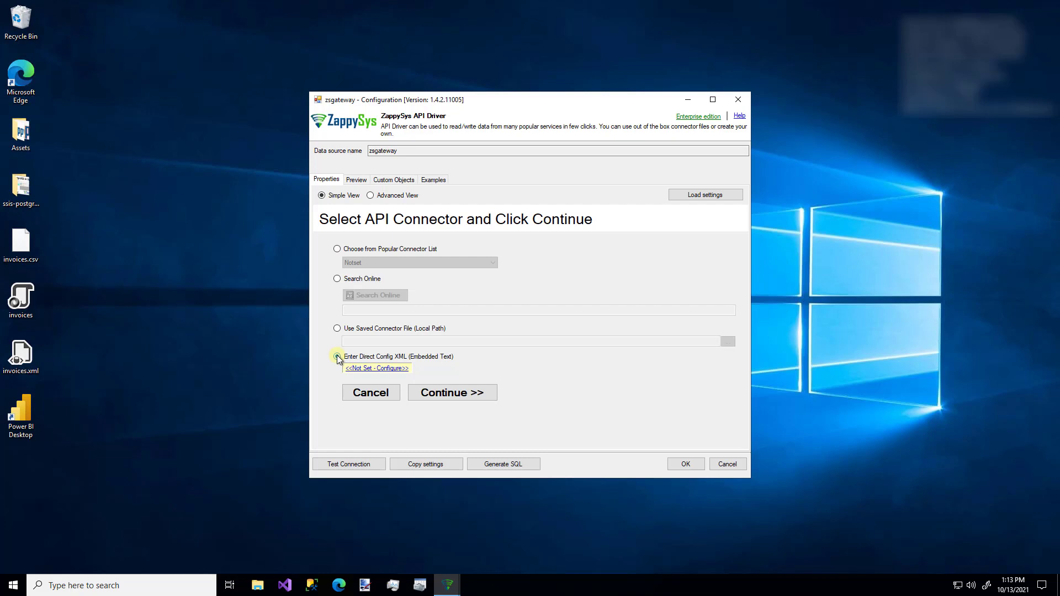
left_click(337, 249)
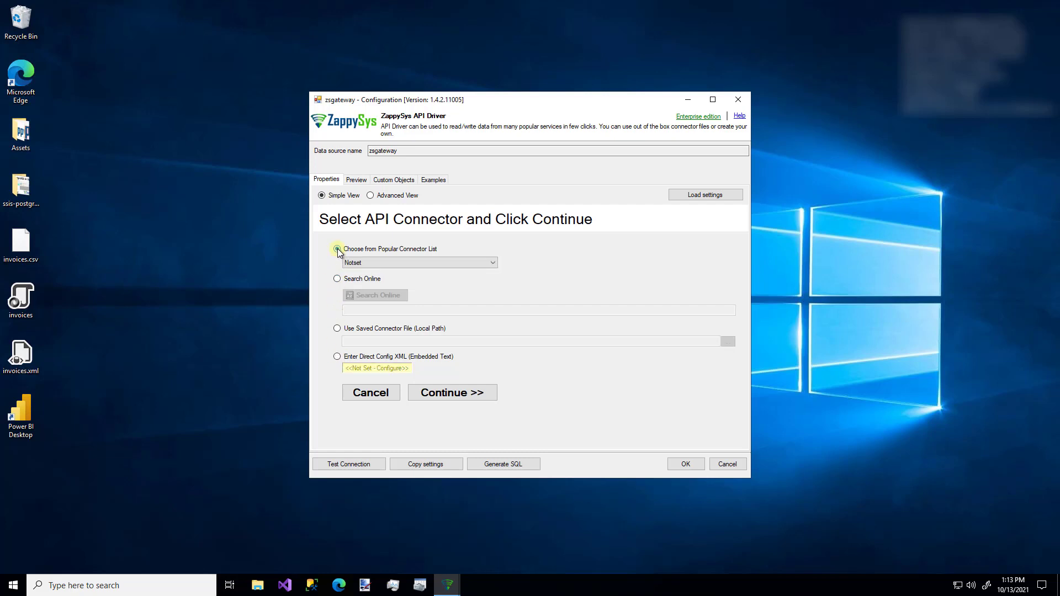
Step: Select OData from the popular connectors and toggle between Advanced and Simple View
left_click(362, 263)
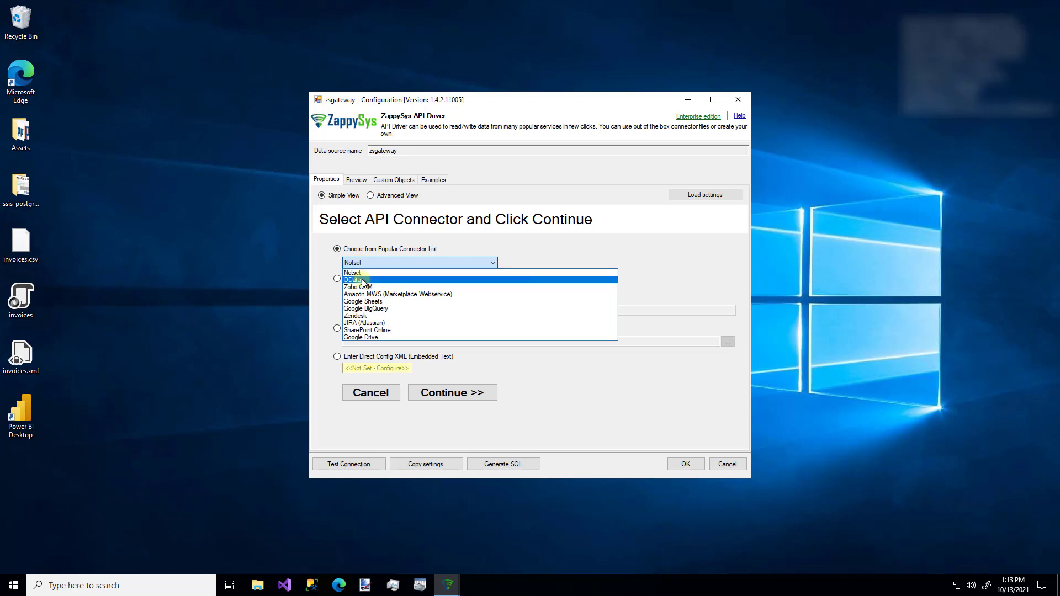
left_click(363, 280)
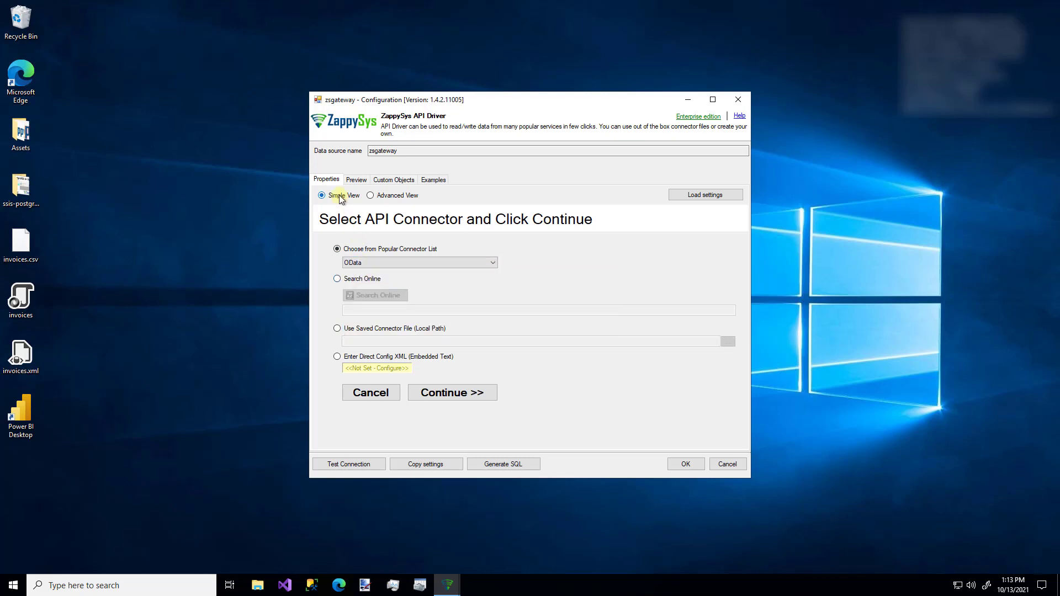
left_click(371, 196)
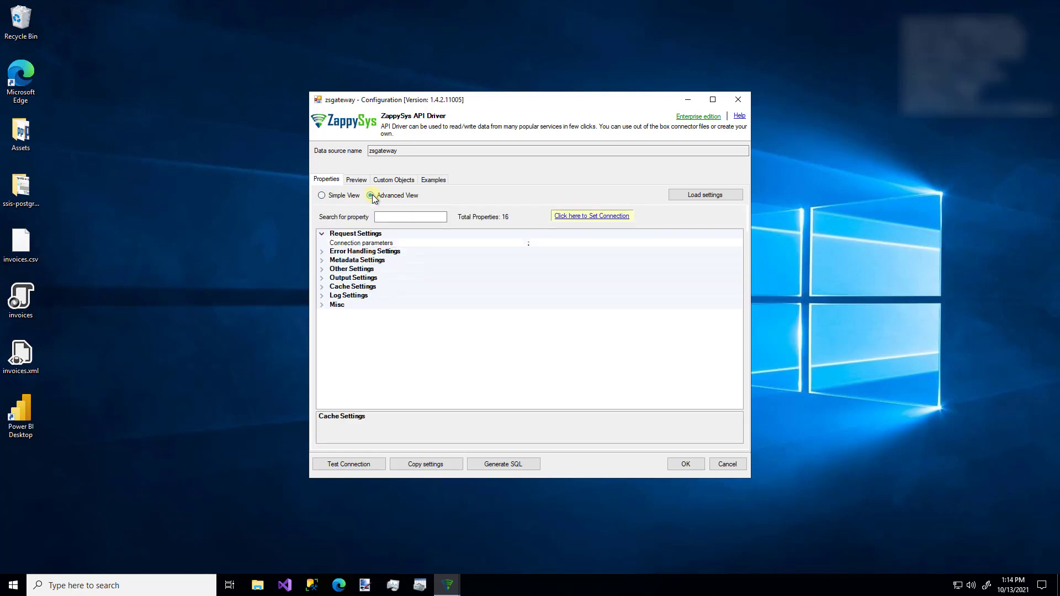
left_click(337, 196)
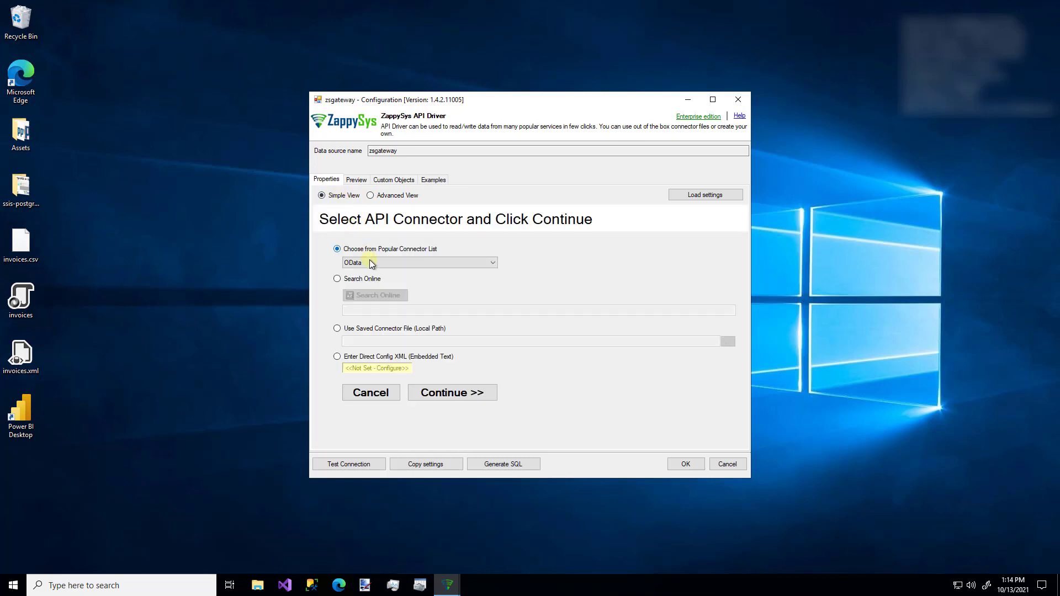
left_click(451, 392)
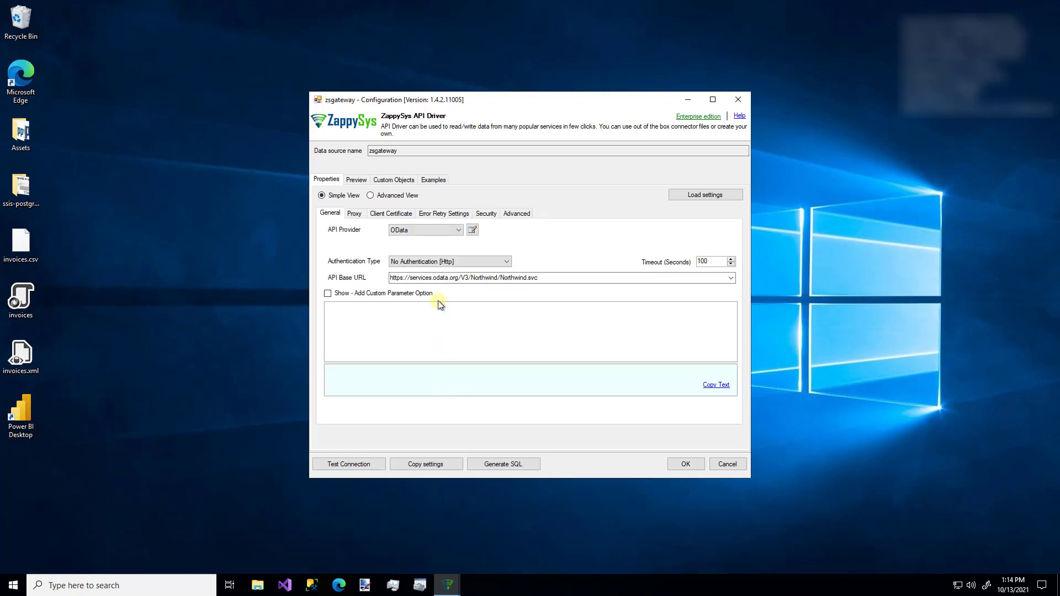
left_click(433, 263)
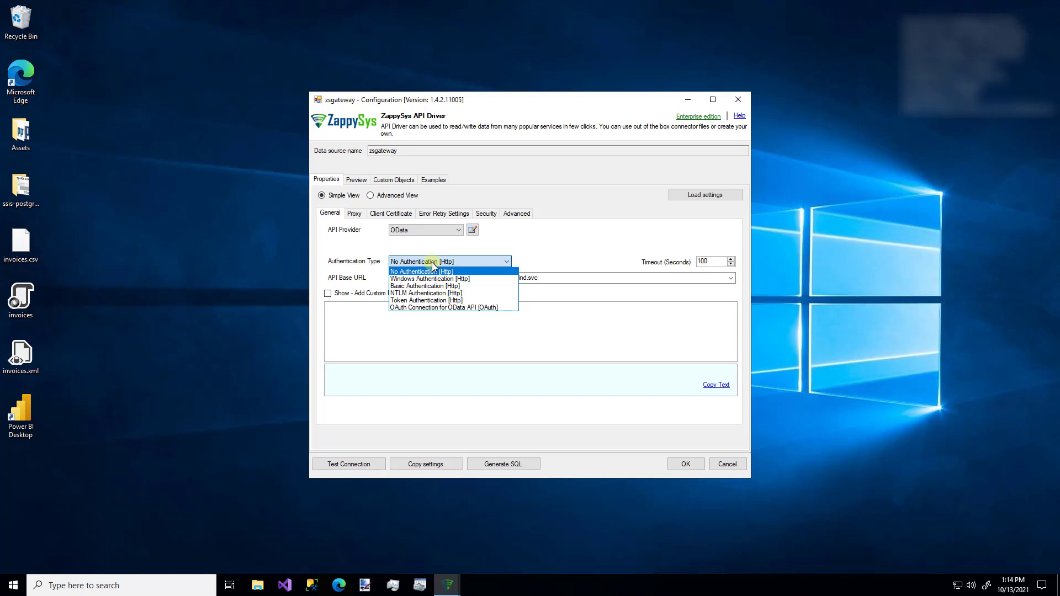
left_click(423, 247)
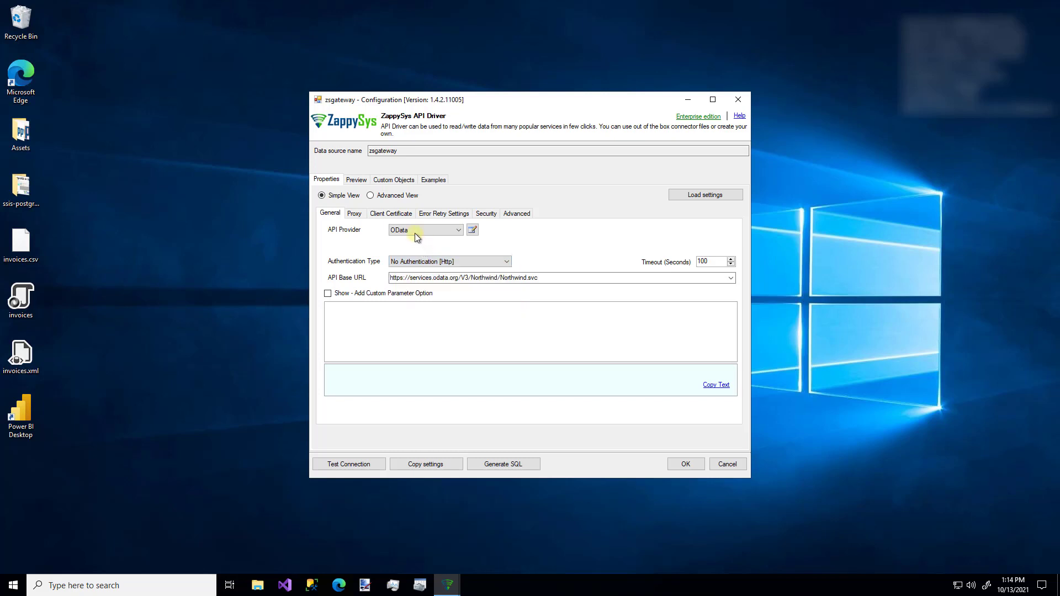
left_click(415, 234)
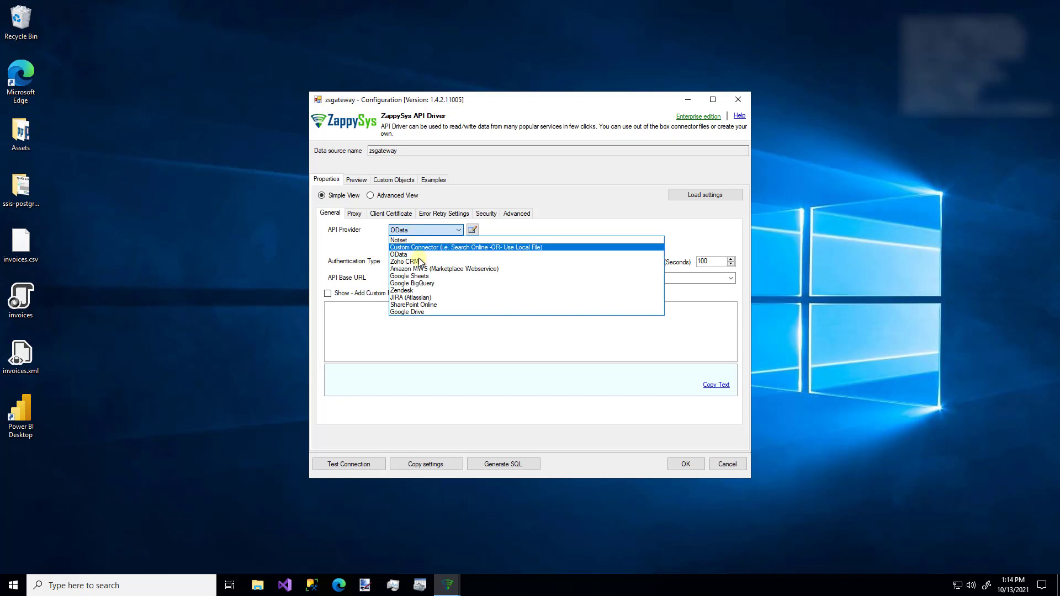
left_click(423, 277)
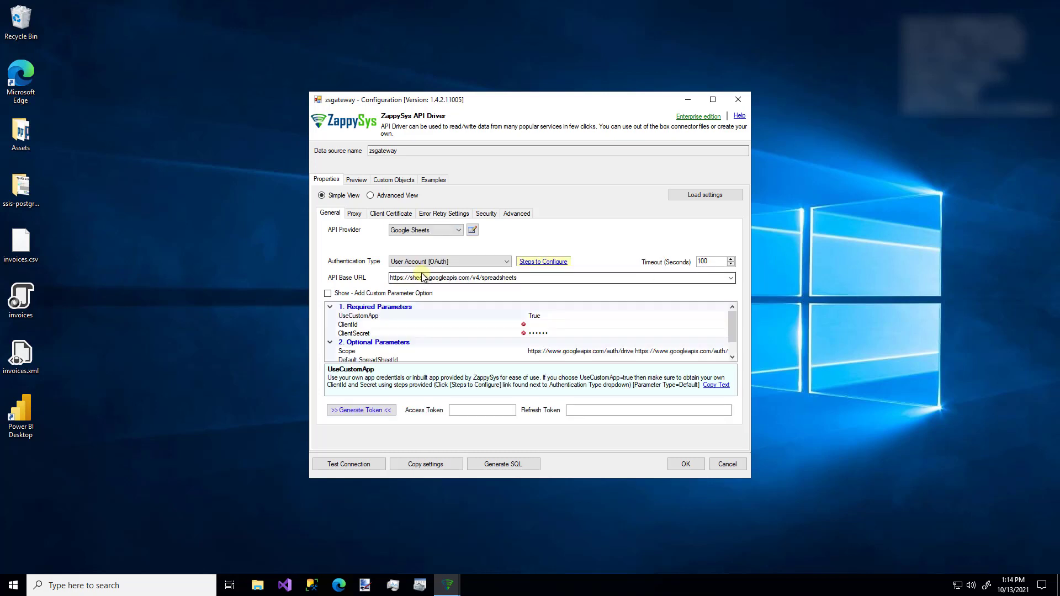
left_click(543, 262)
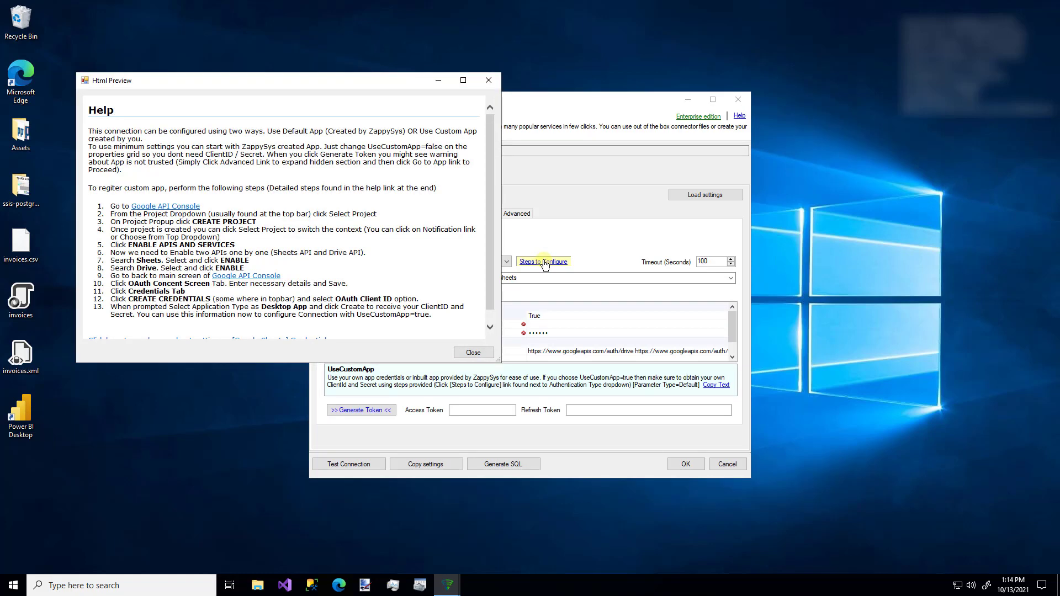
left_click(489, 80)
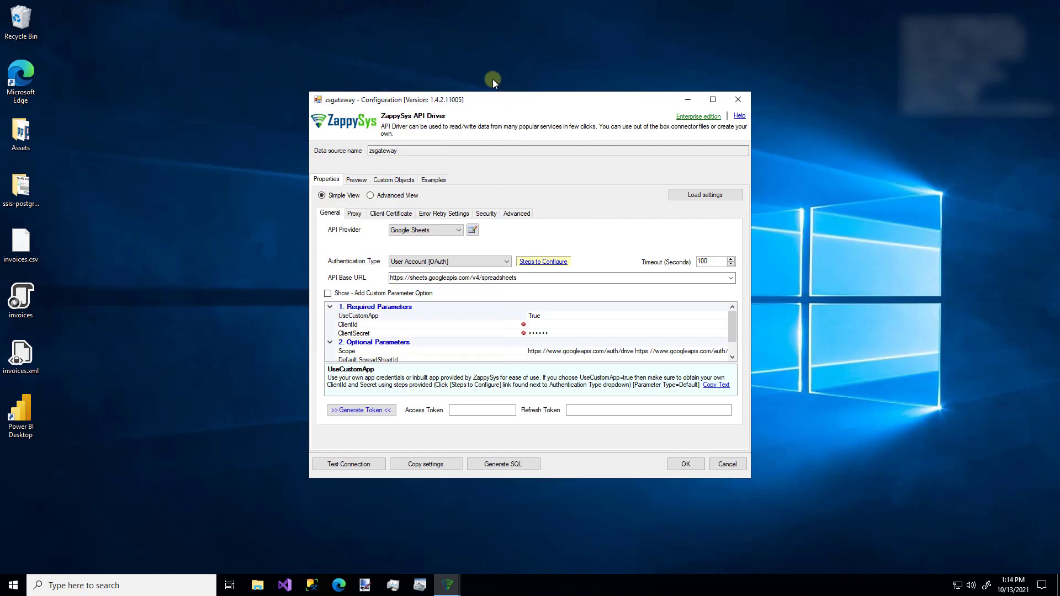
left_click(436, 230)
left_click(438, 255)
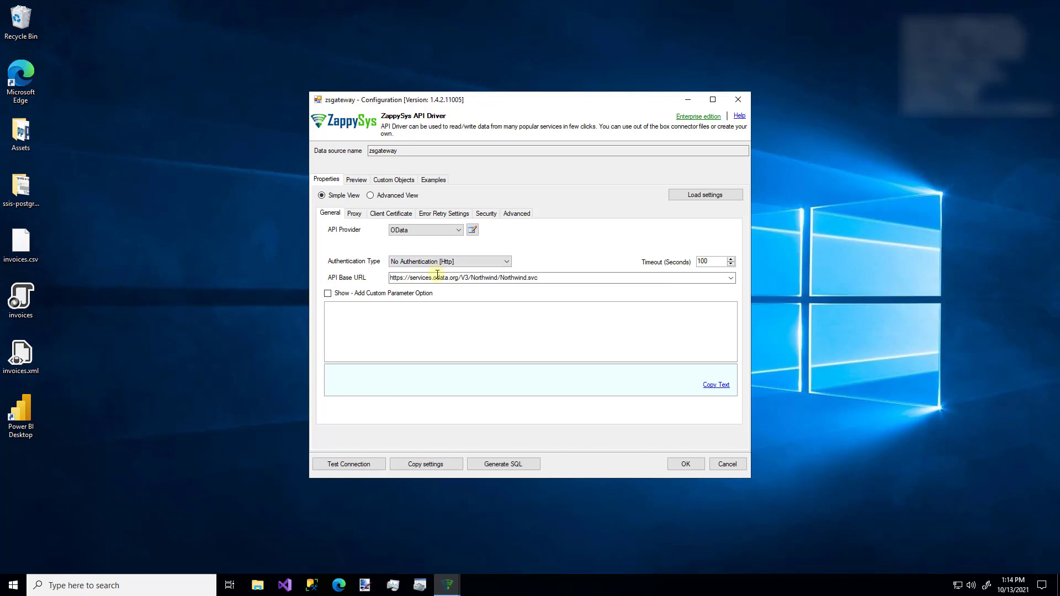
Step: Confirm the zsgateway OData connection test succeeds, then switch to the Preview tab
left_click(359, 466)
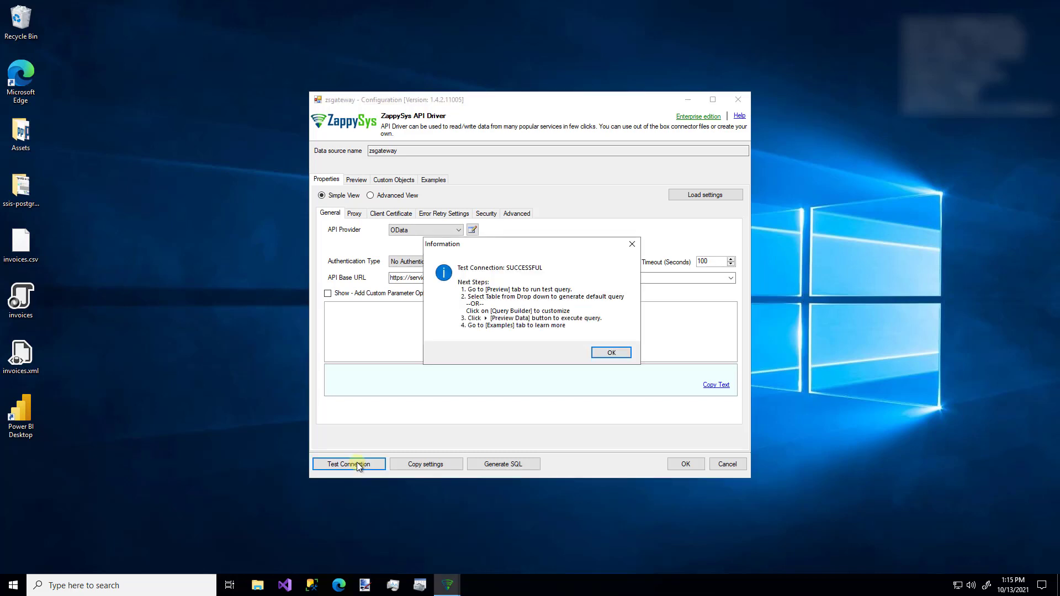
left_click(608, 353)
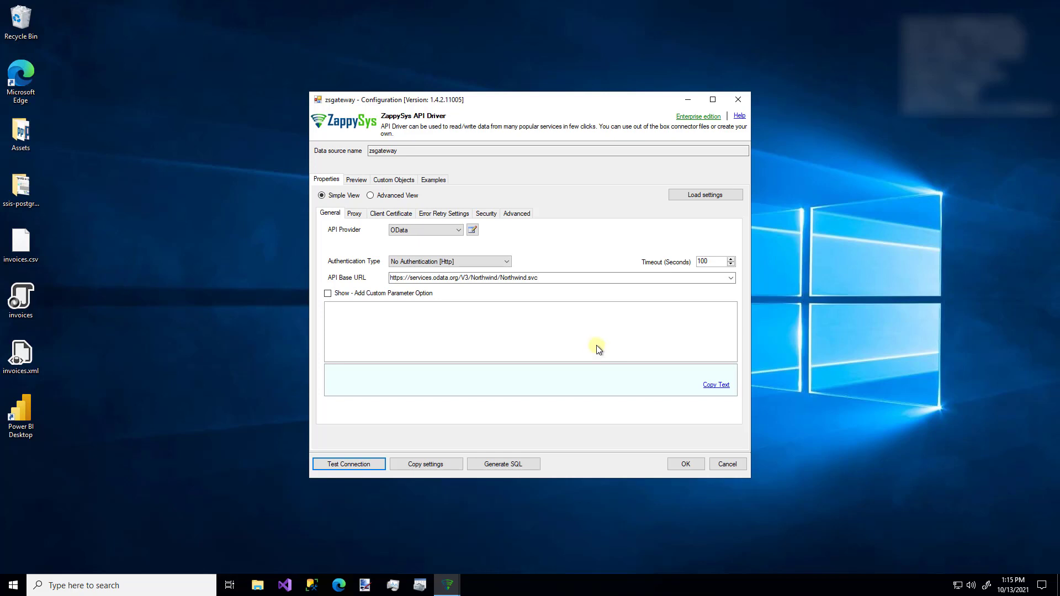
left_click(355, 180)
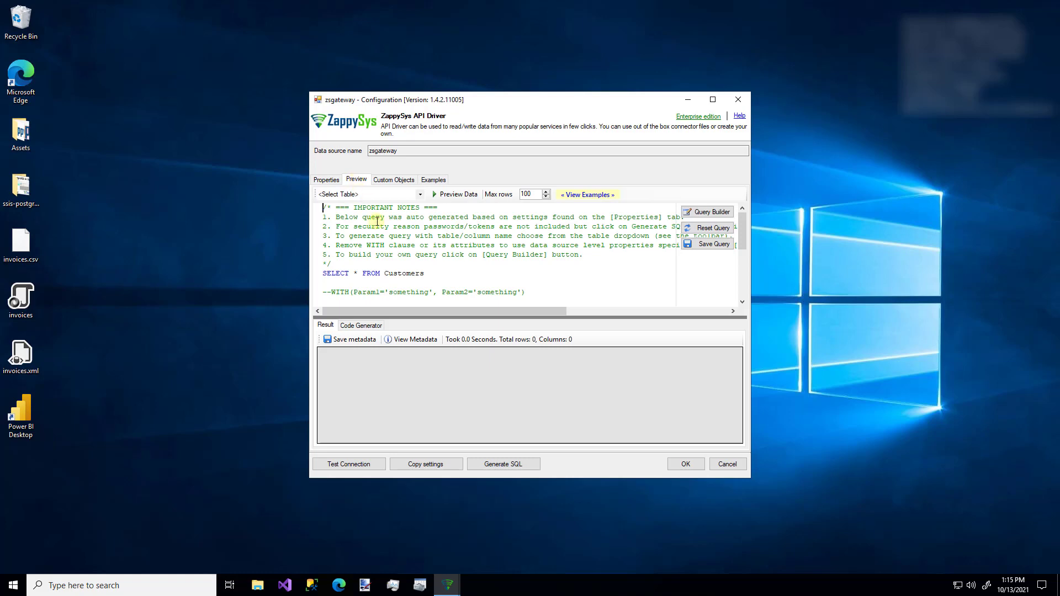
Step: Generate the Customers table query from Select Table and preview its 91 rows
scroll(392, 268, "down", 4)
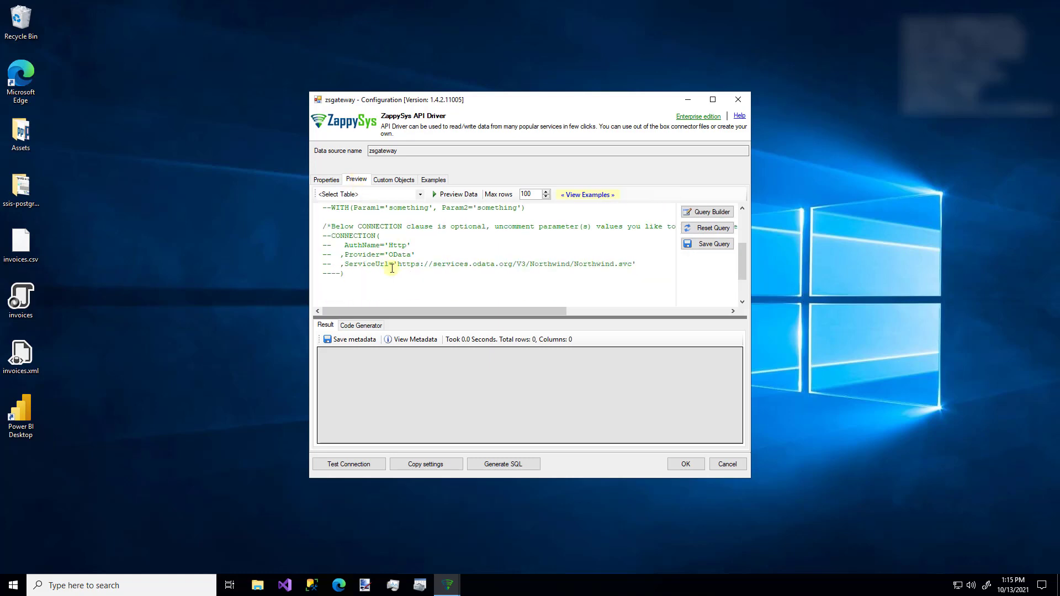
scroll(392, 268, "up", 4)
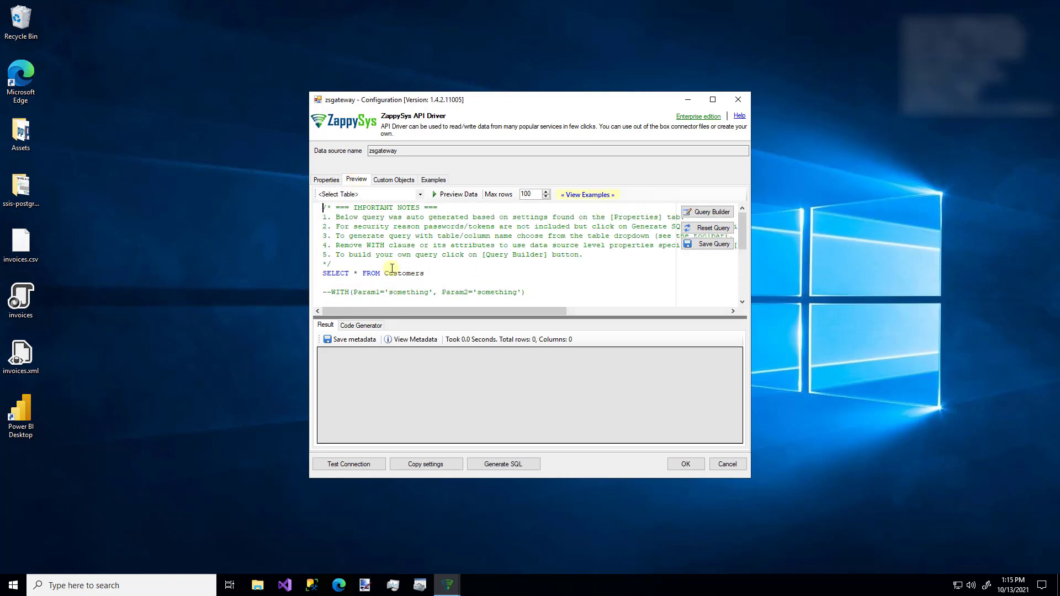
left_click(420, 194)
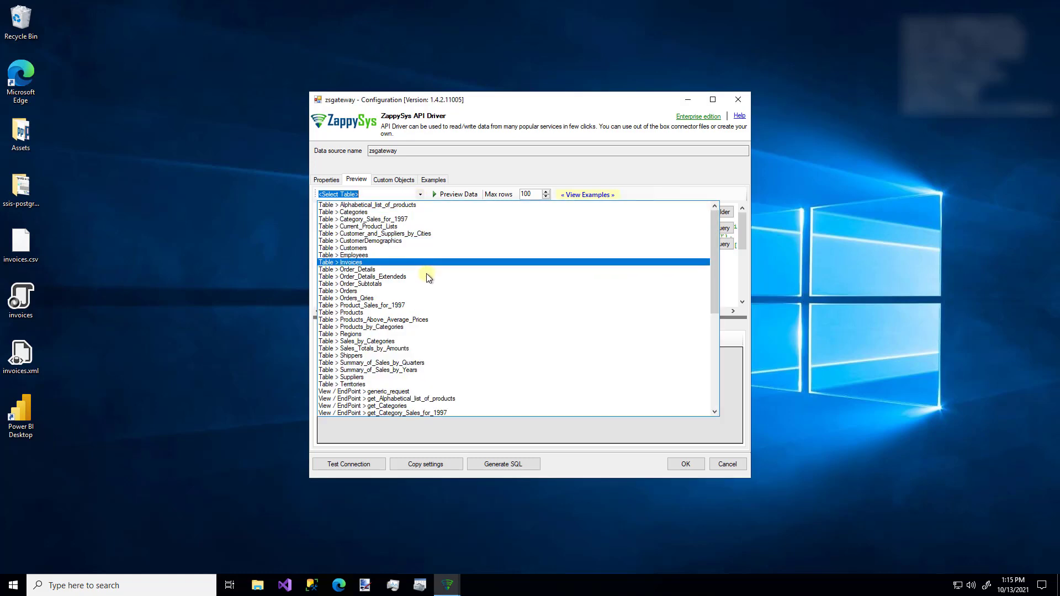
scroll(426, 316, "down", 4)
scroll(426, 315, "up", 4)
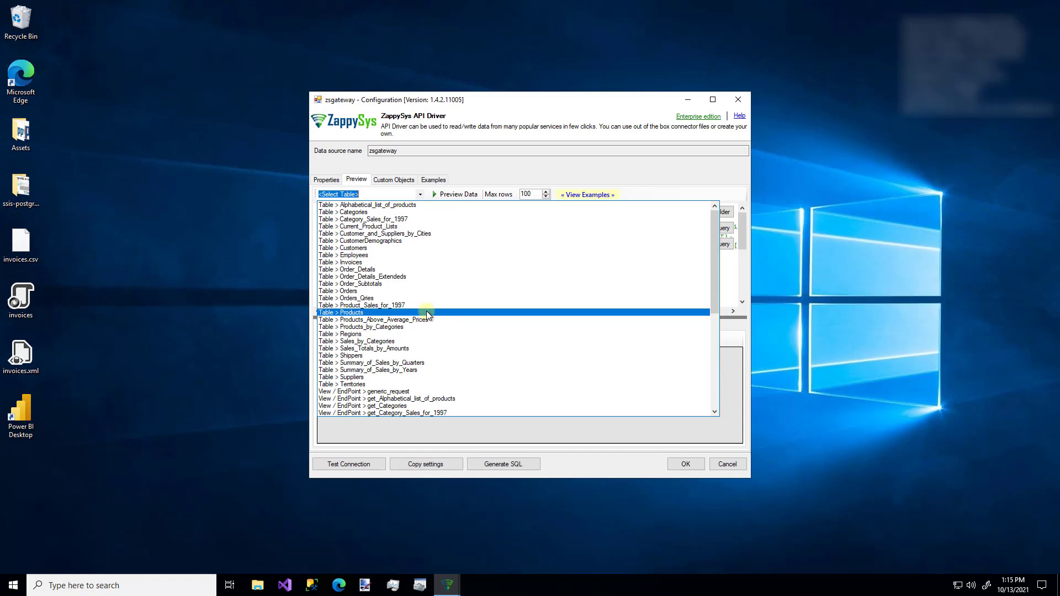
left_click(371, 249)
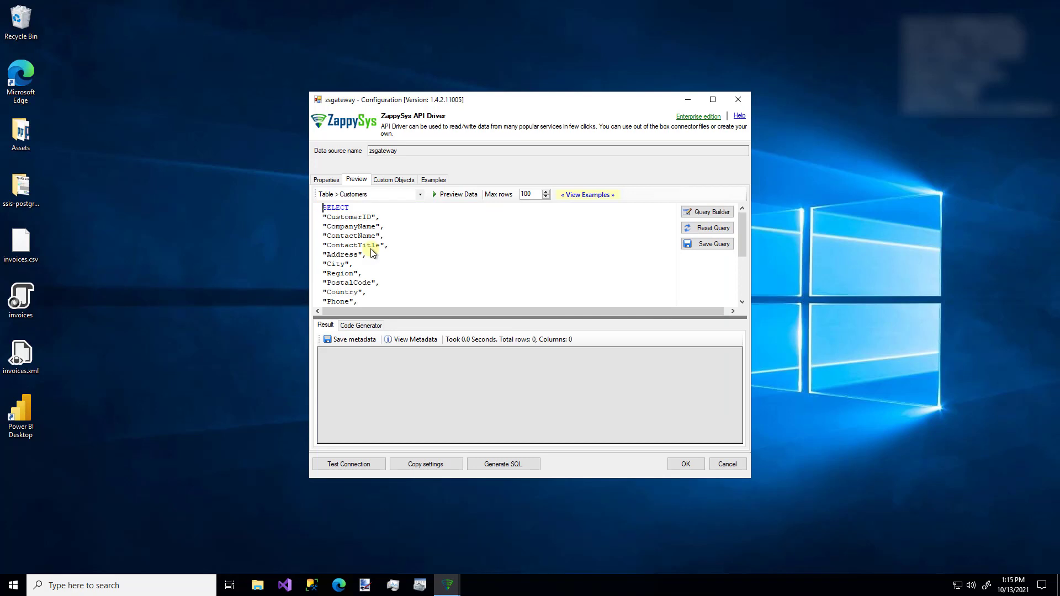
scroll(371, 252, "down", 4)
scroll(370, 252, "up", 4)
left_click(378, 259)
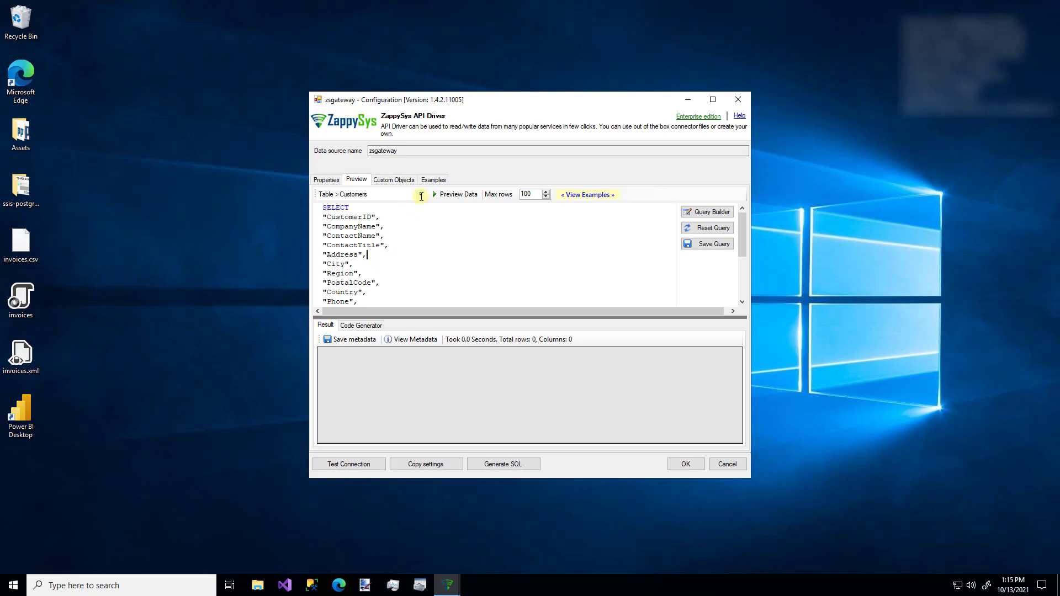
left_click(448, 197)
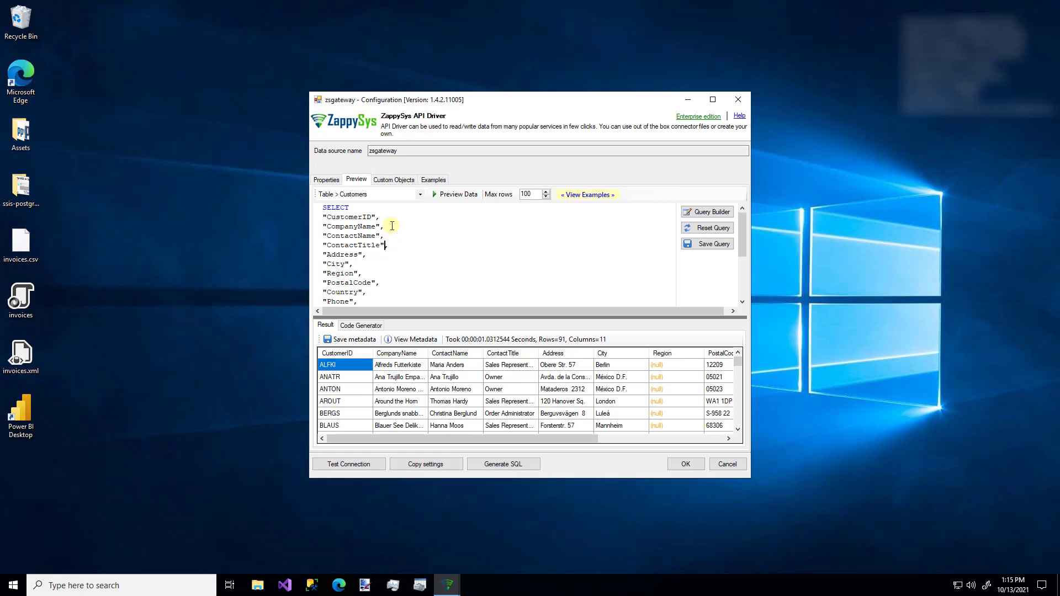
key("Right")
Step: Comment out the Address line, alias ContactName as [name], and rerun the preview
type("--")
left_click(392, 226)
type("as")
type(" []")
type("name")
left_click(467, 196)
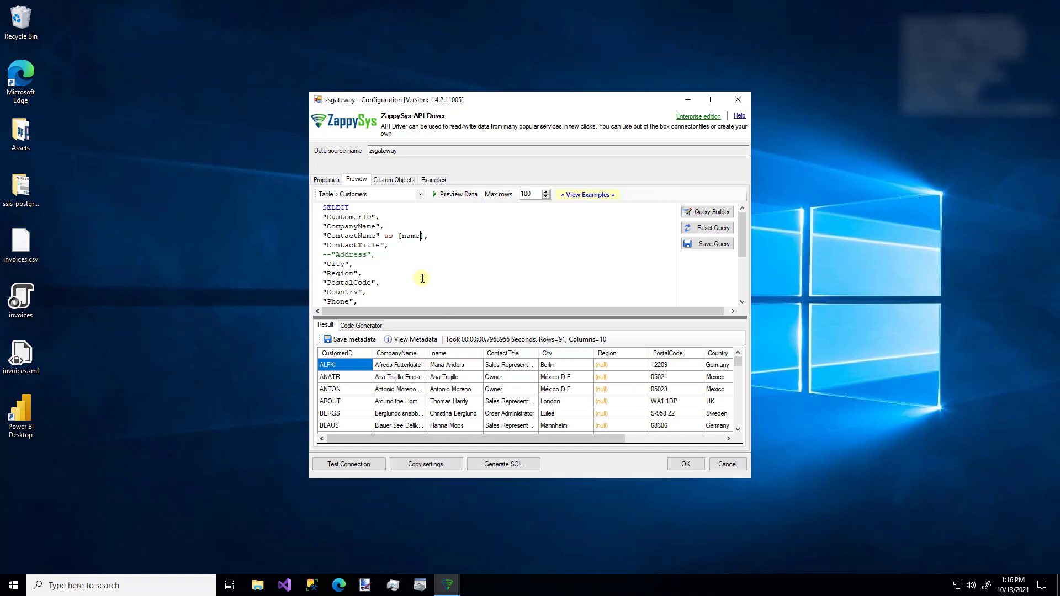
Step: Open and close the Query Builder without changes, then bring up the Examples list
scroll(422, 278, "down", 2)
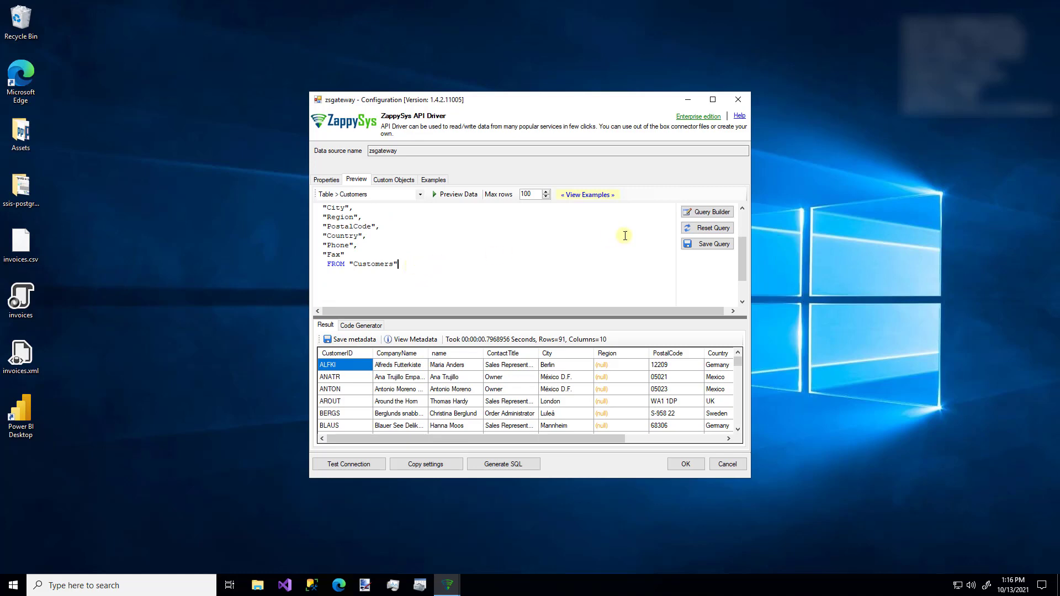
left_click(704, 213)
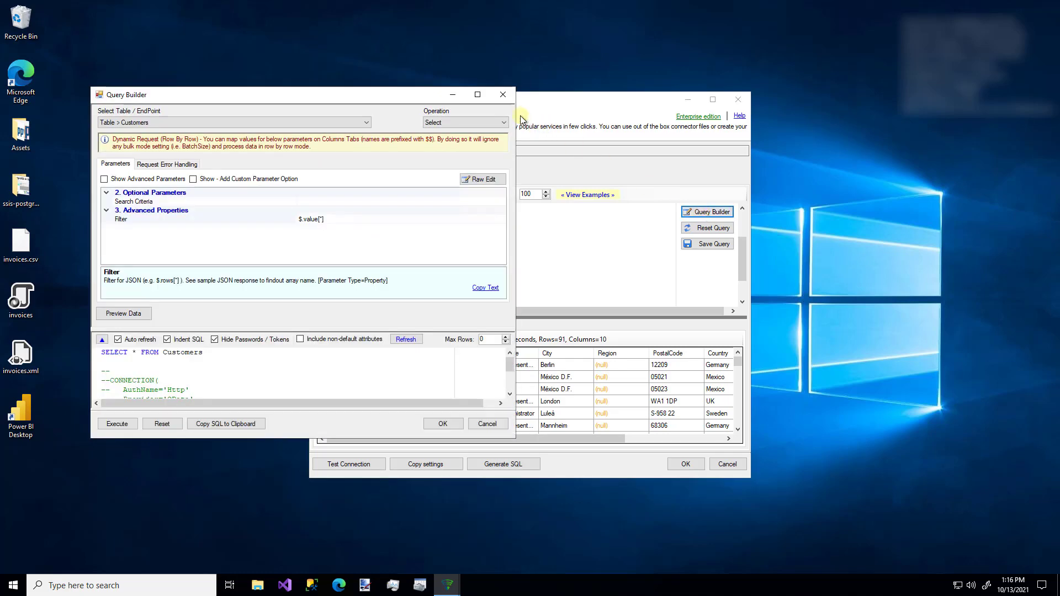
left_click(503, 96)
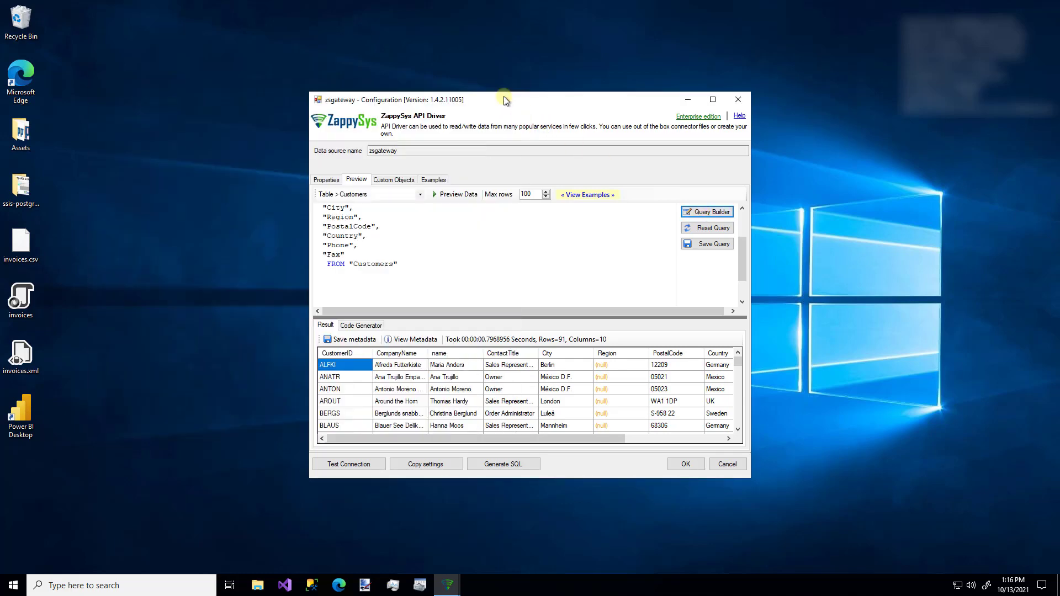
left_click(434, 181)
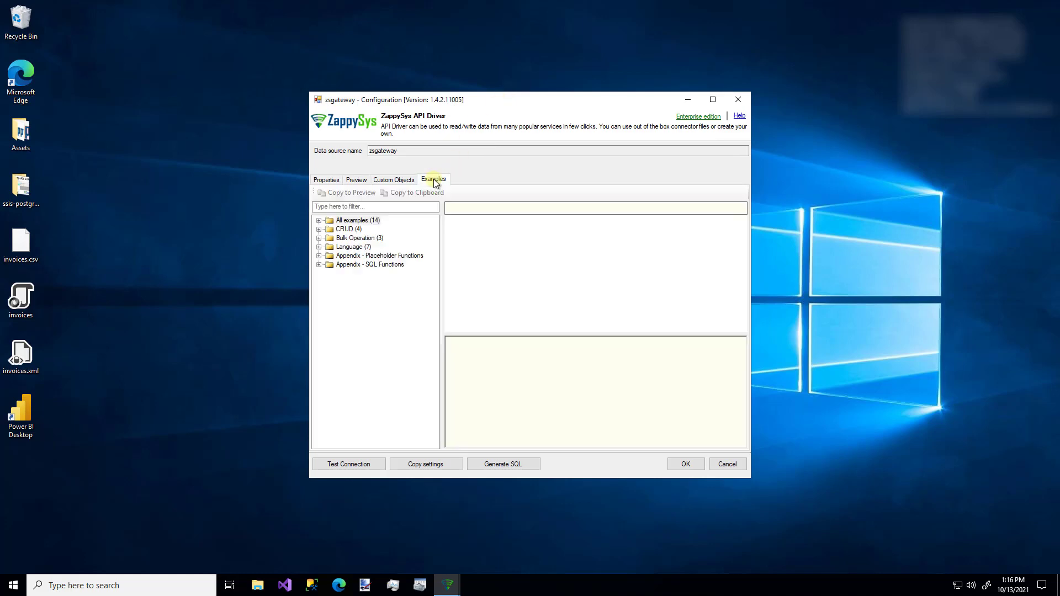
Step: Review the CRUD UPDATE example and the MIN function example found by filtering 'min'
left_click(318, 229)
left_click(359, 246)
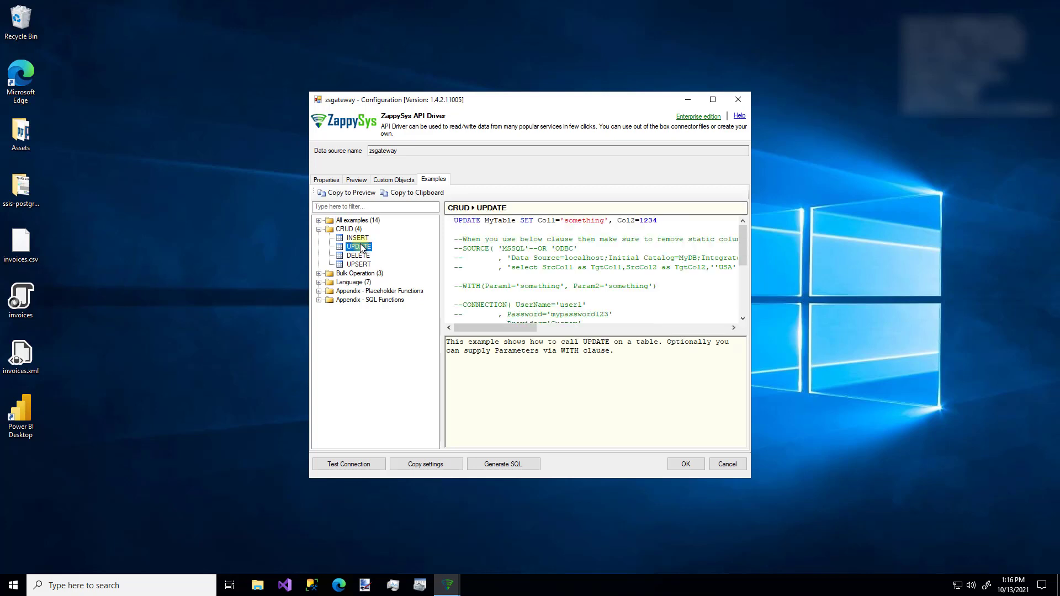
scroll(535, 233, "down", 3)
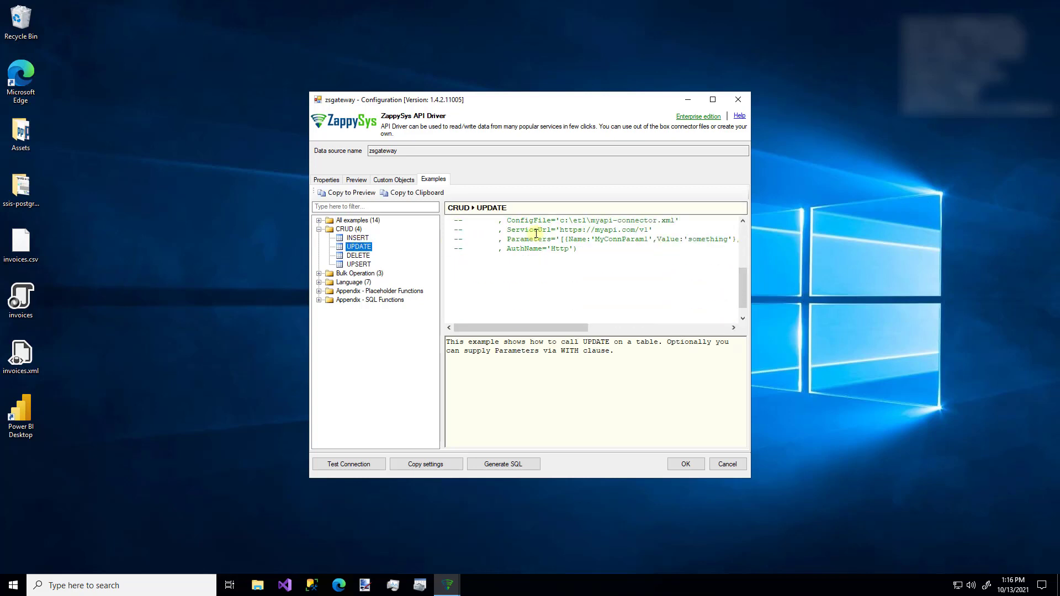
scroll(536, 233, "up", 3)
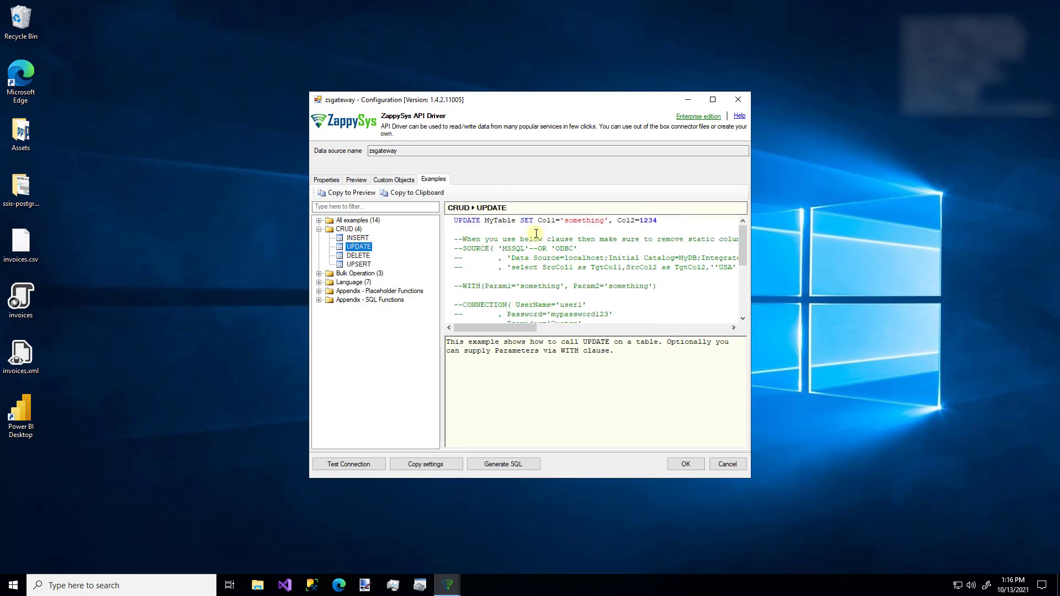
left_click(384, 209)
type("min")
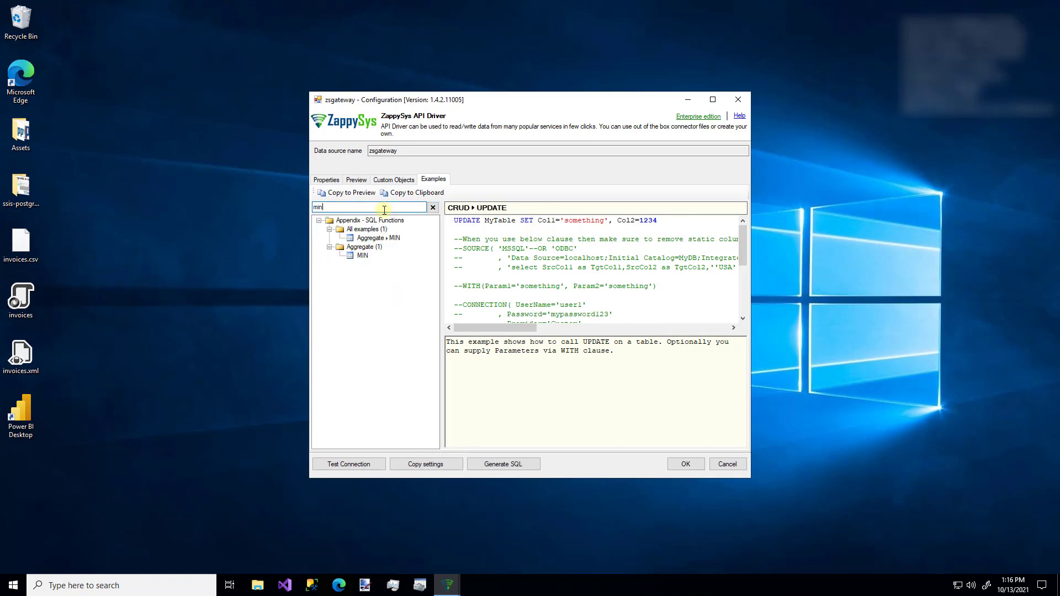
left_click(363, 252)
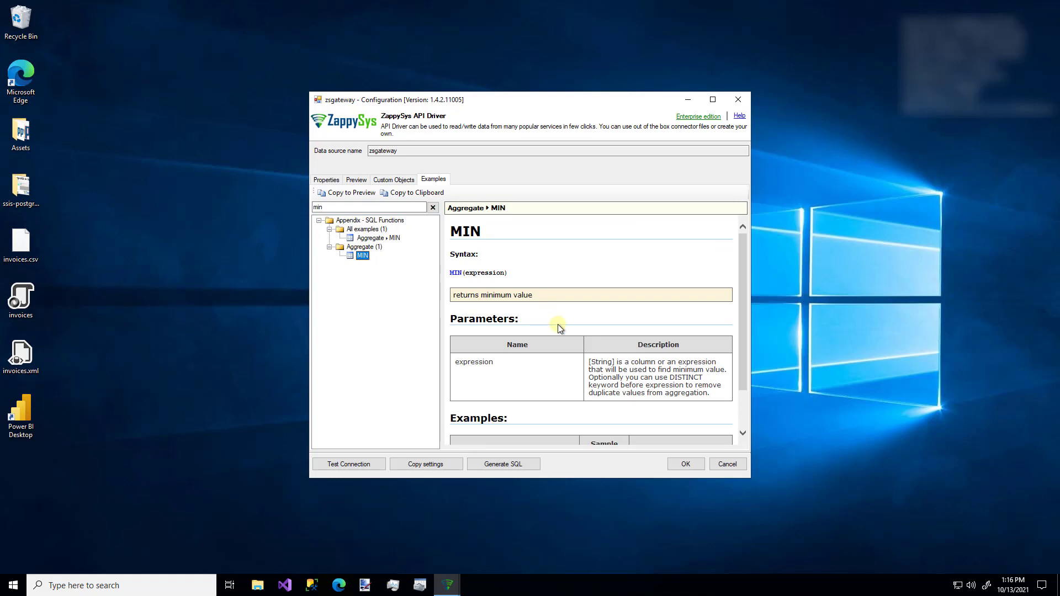
Step: Inspect the Procedures group under Custom Objects, then return to the Preview
left_click(386, 181)
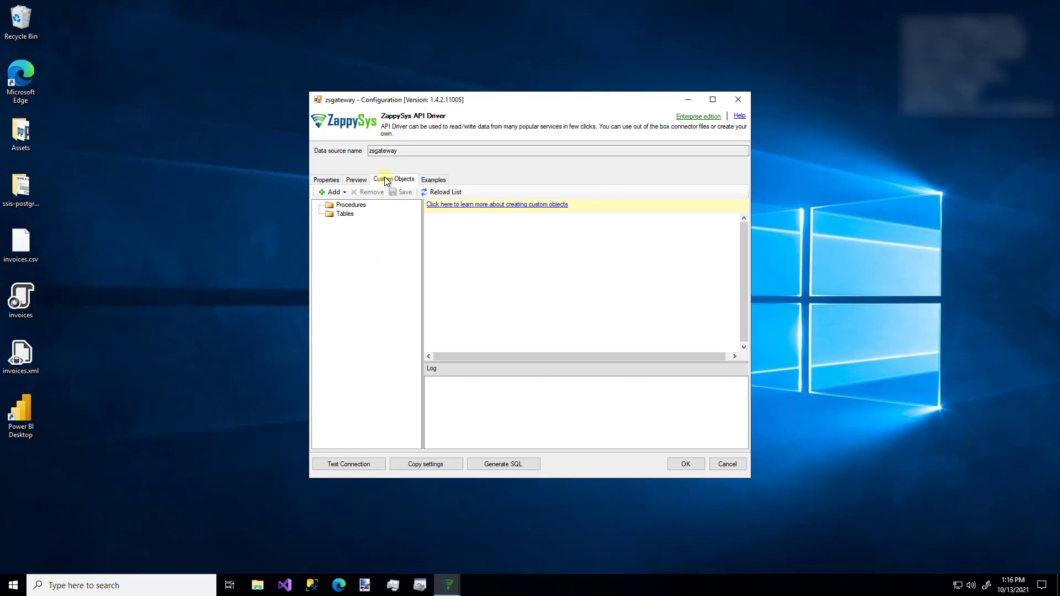
left_click(344, 204)
left_click(355, 180)
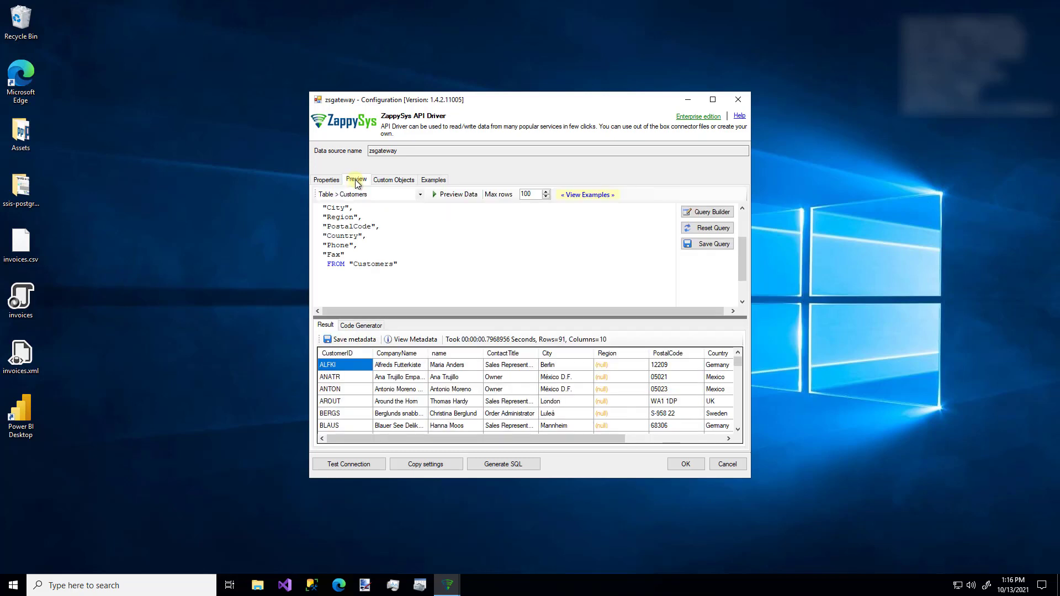
Step: Save the zsgateway data source with OK, closing its configuration window
scroll(386, 232, "down", 2)
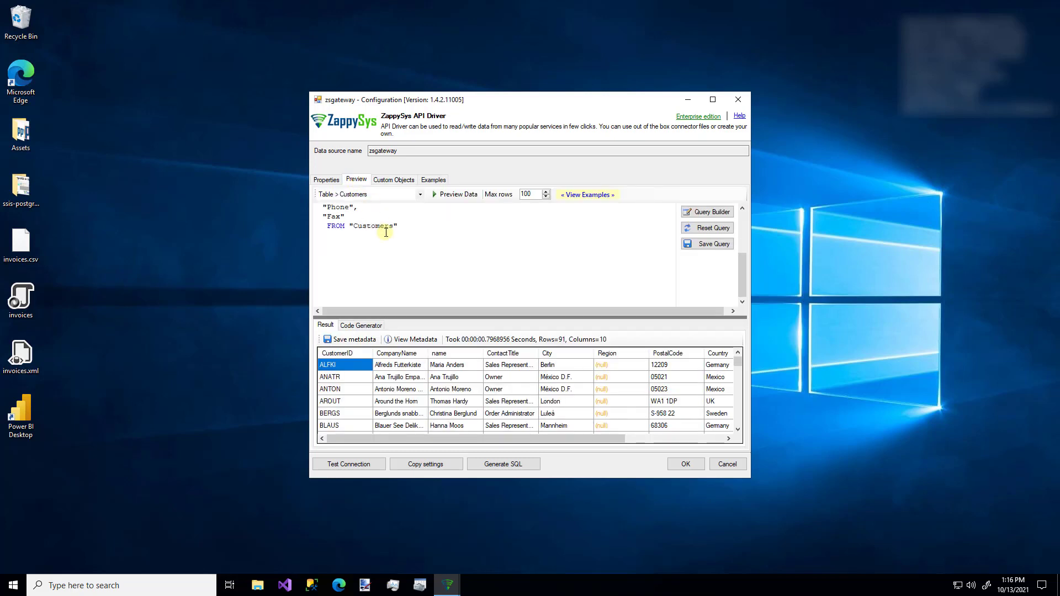
scroll(386, 232, "up", 3)
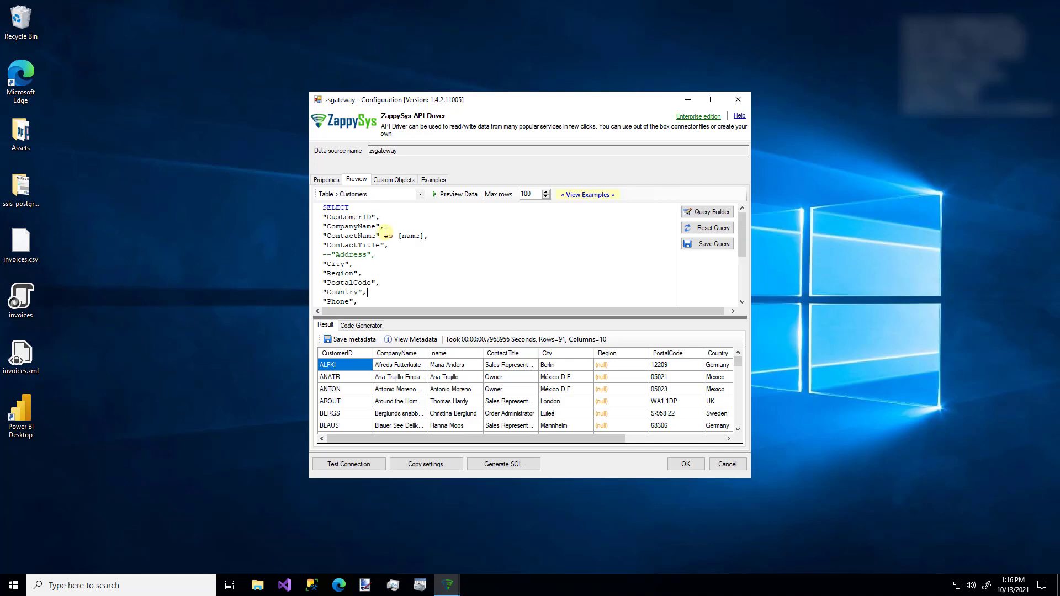
left_click(681, 466)
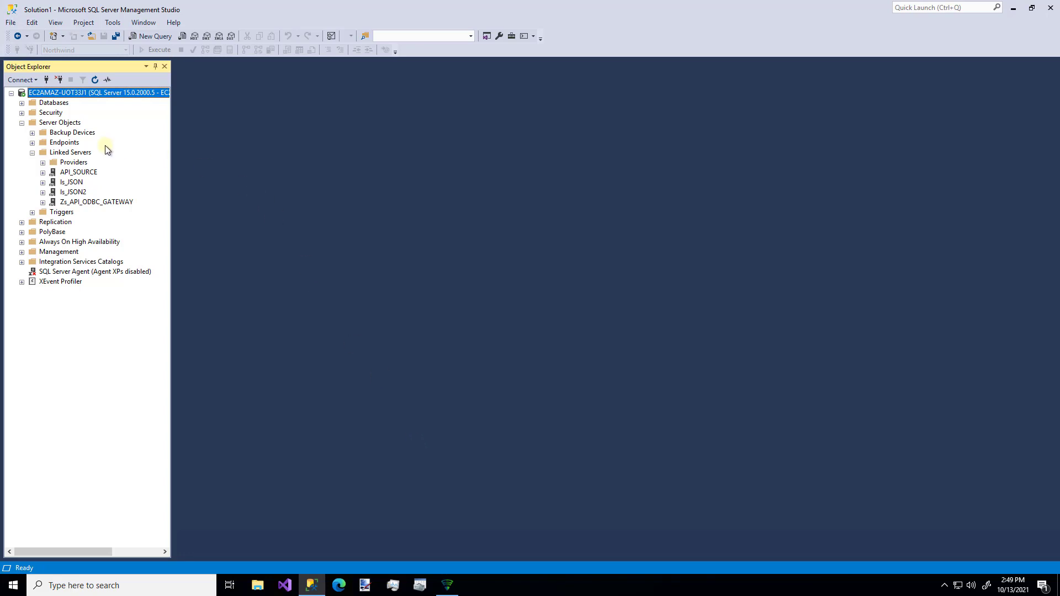
Step: Start a new linked server named LS_GATEWAY_MANUAL
right_click(81, 153)
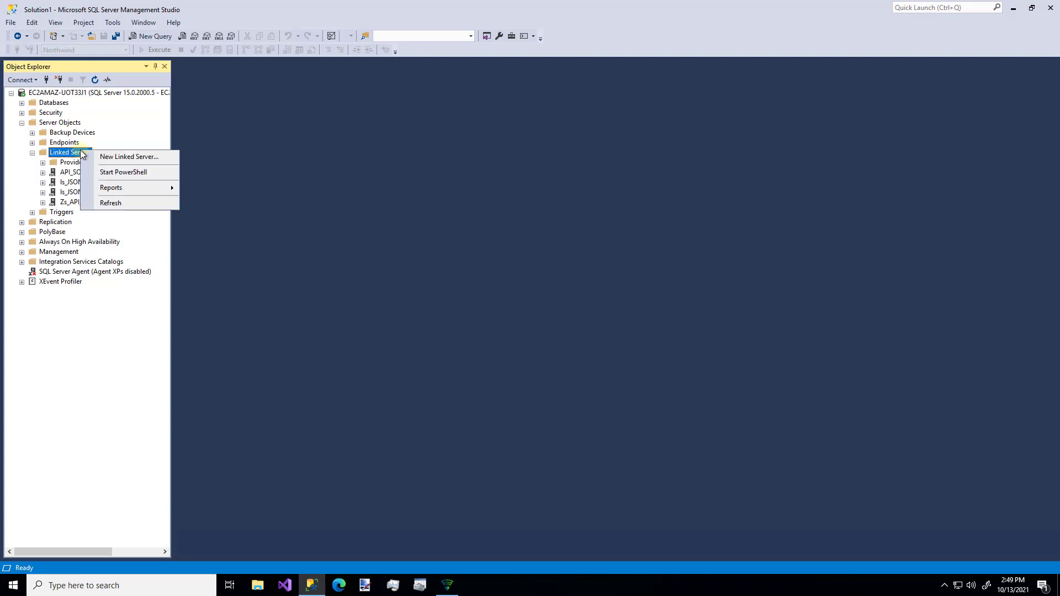
left_click(97, 157)
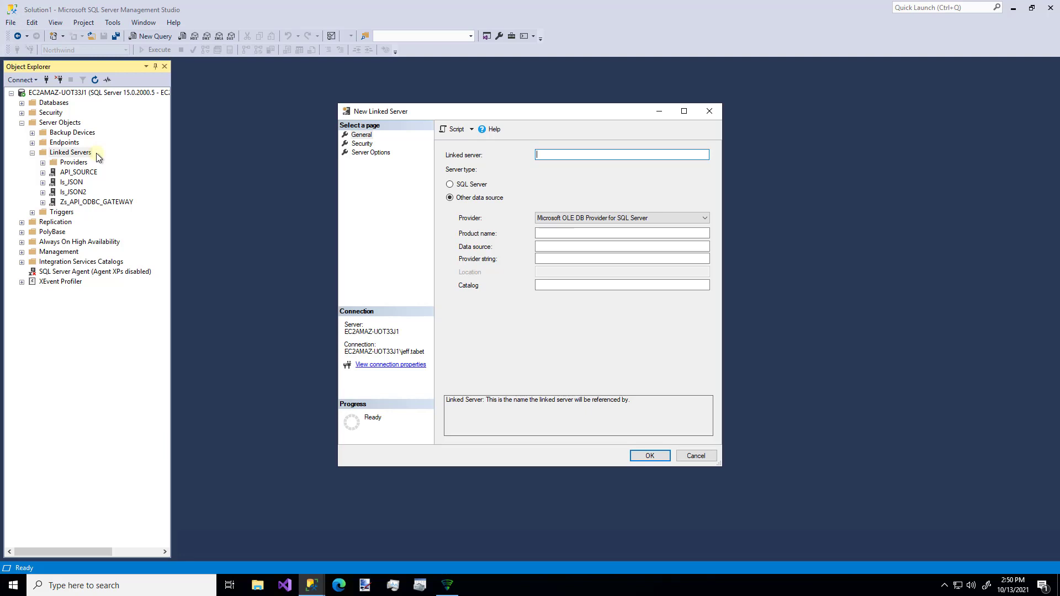
type("LS_GATEWAY_MANUAL")
Step: Choose provider SQL Server Native Client 11.0, data source localhost,5000 and catalog zsgateway
left_click(597, 218)
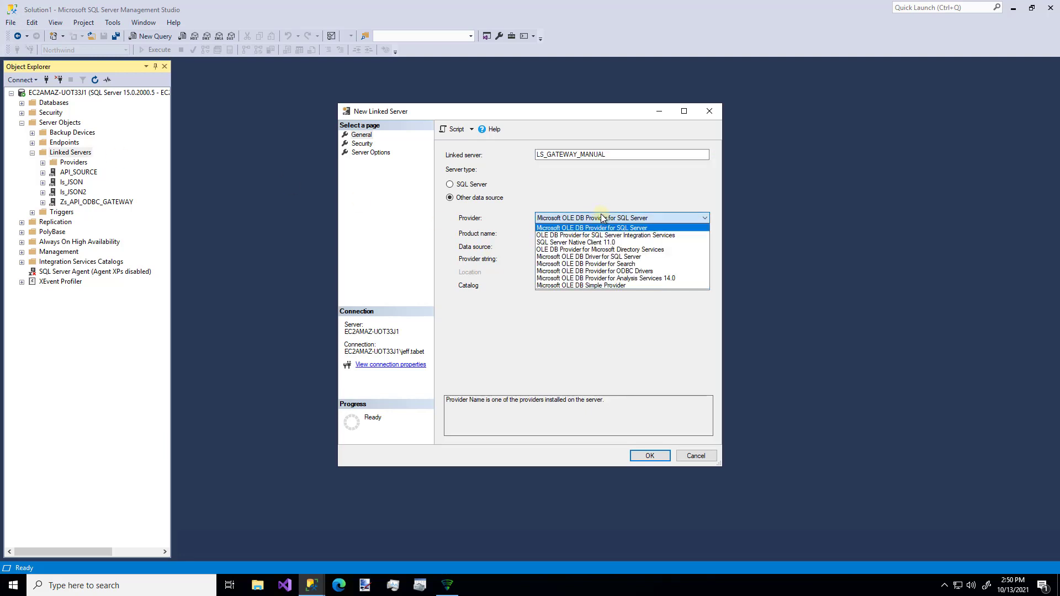
left_click(592, 242)
left_click(584, 246)
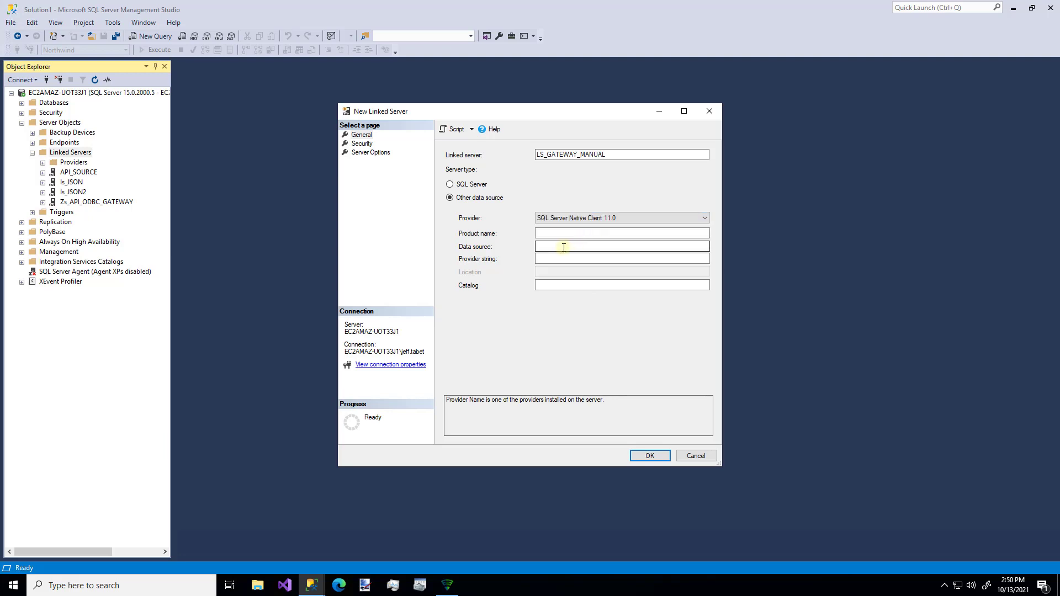
left_click(563, 247)
type("loc")
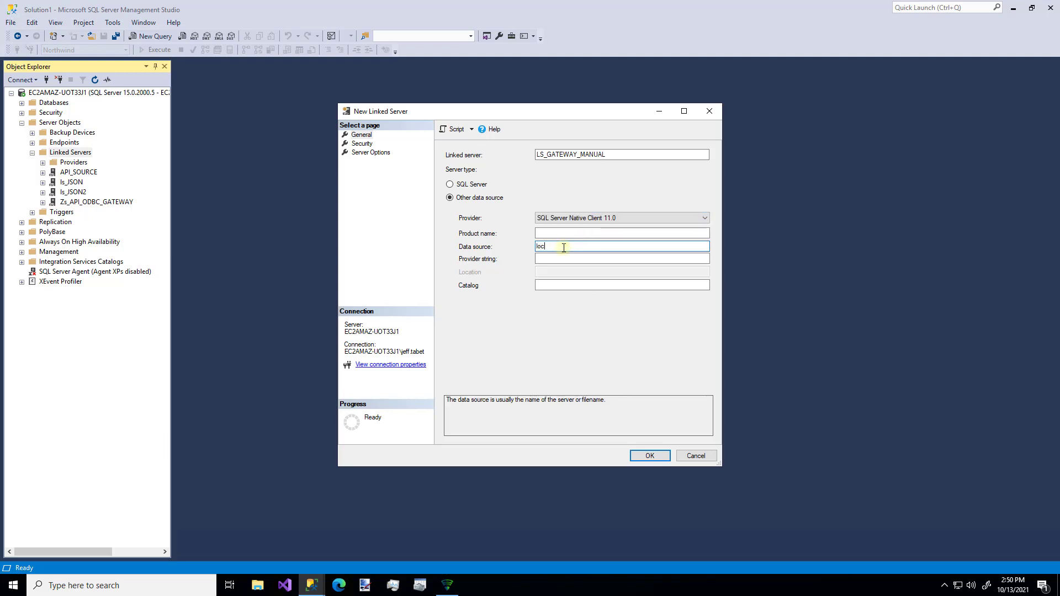
type("alhost,5000")
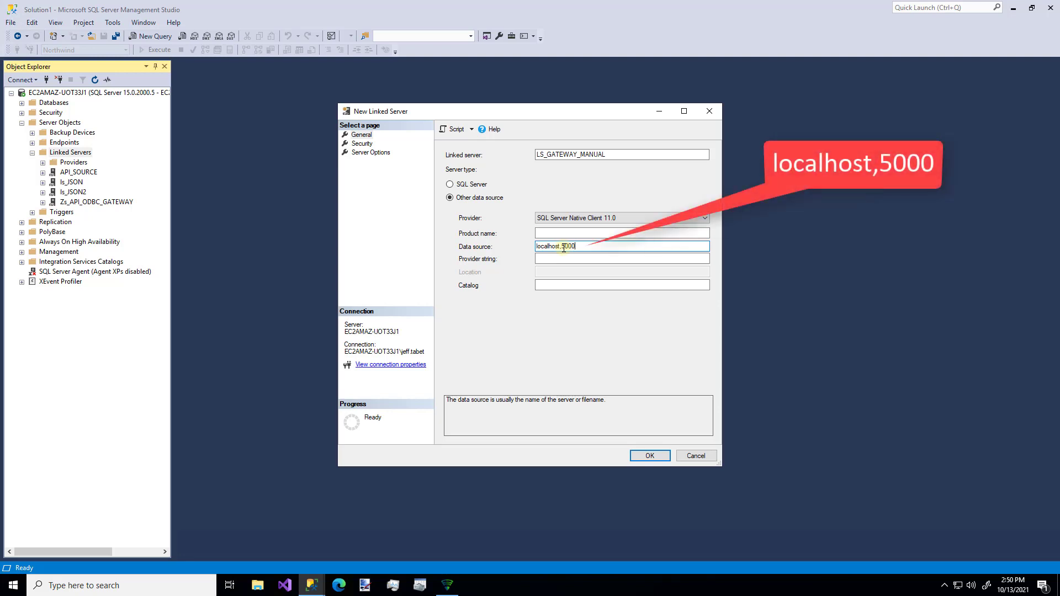
left_click(567, 285)
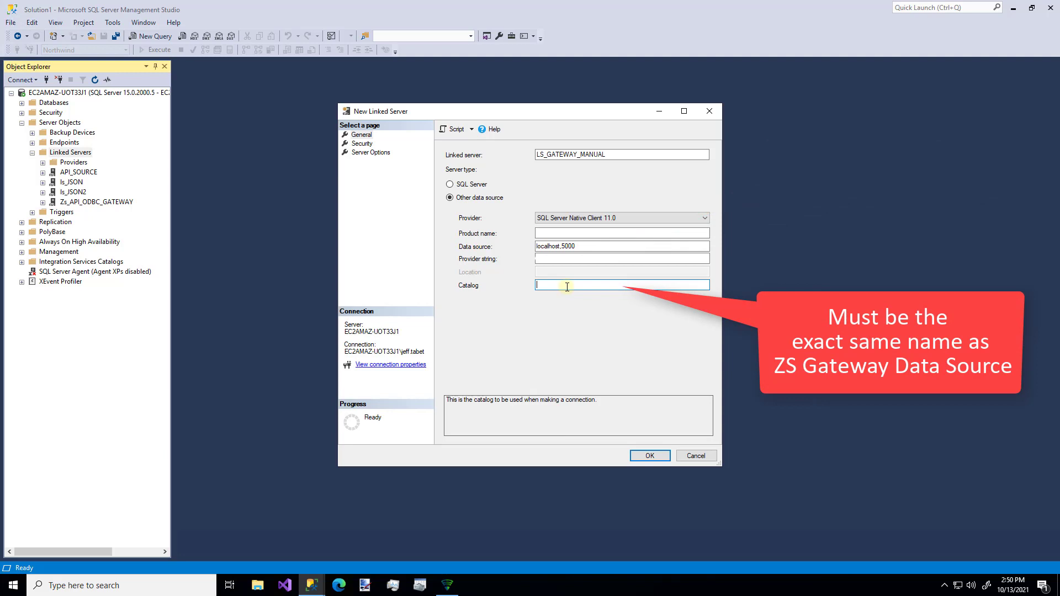
type("zsgt")
type("ateway")
Step: On the Security page, use 'Be made using this security context' with the remote login and password
left_click(361, 144)
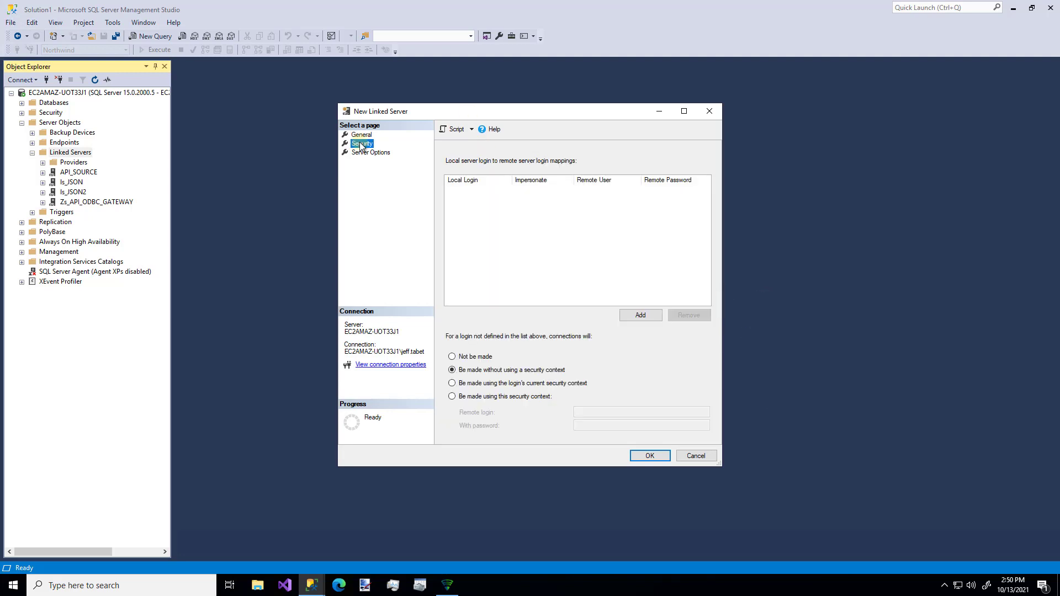
left_click(452, 396)
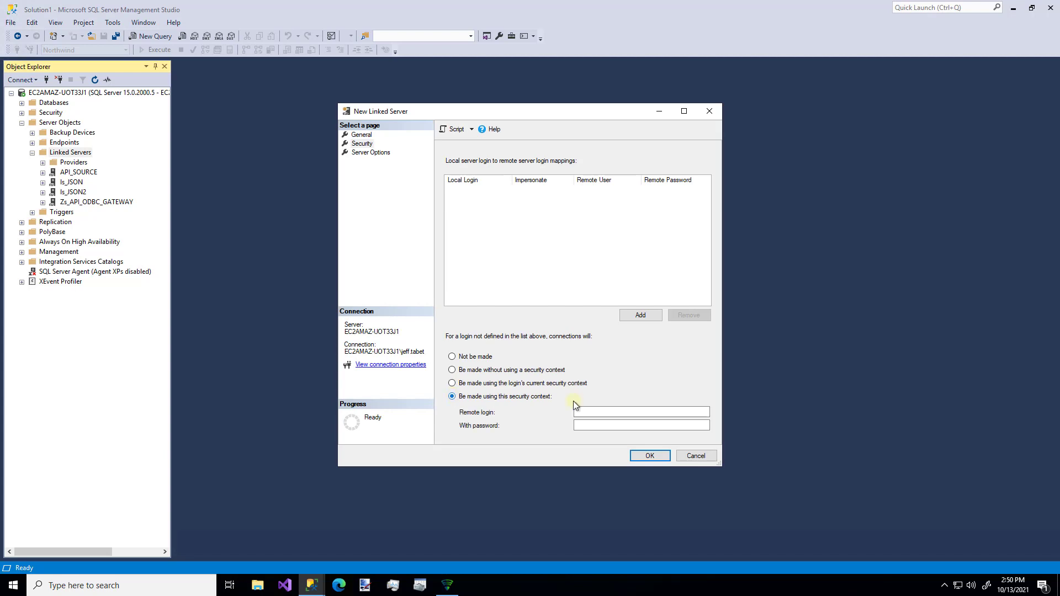
left_click(616, 412)
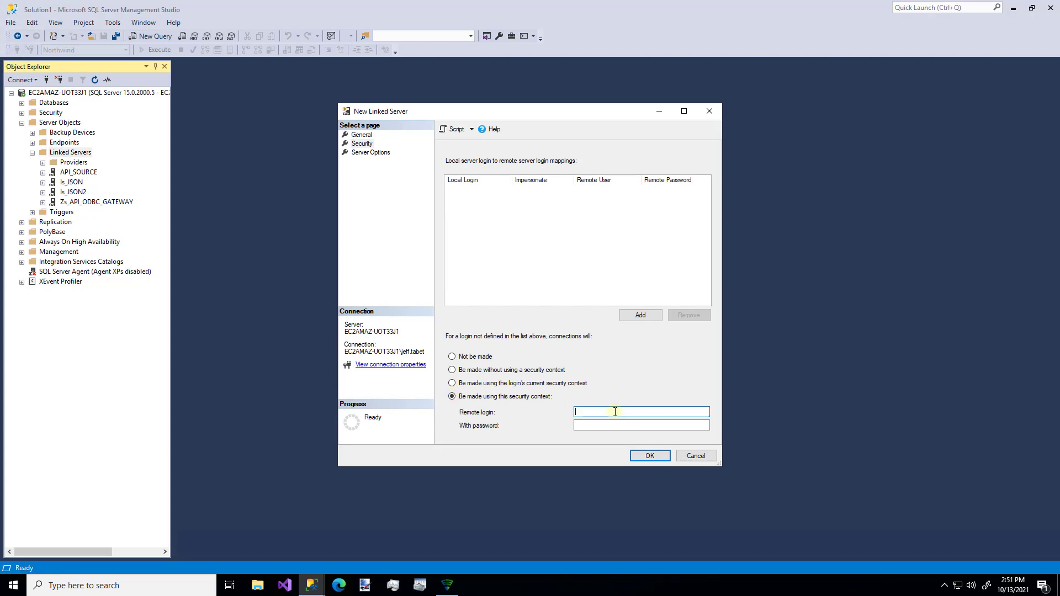
type("test")
key("Tab")
type("t")
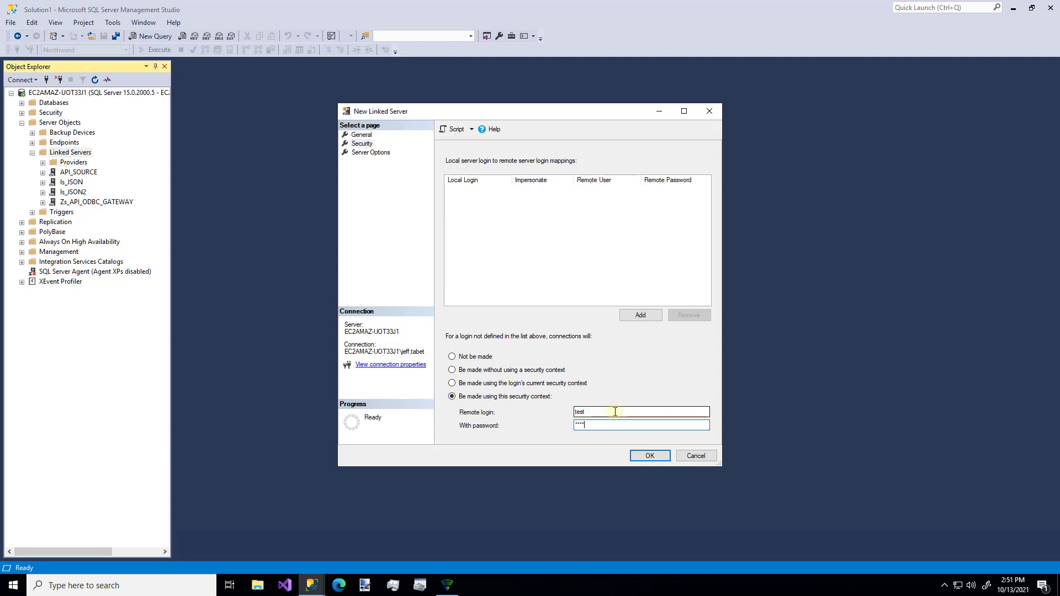
type("est")
Step: Save linked server LS_GATEWAY_MANUAL and open a new blank query window
left_click(650, 455)
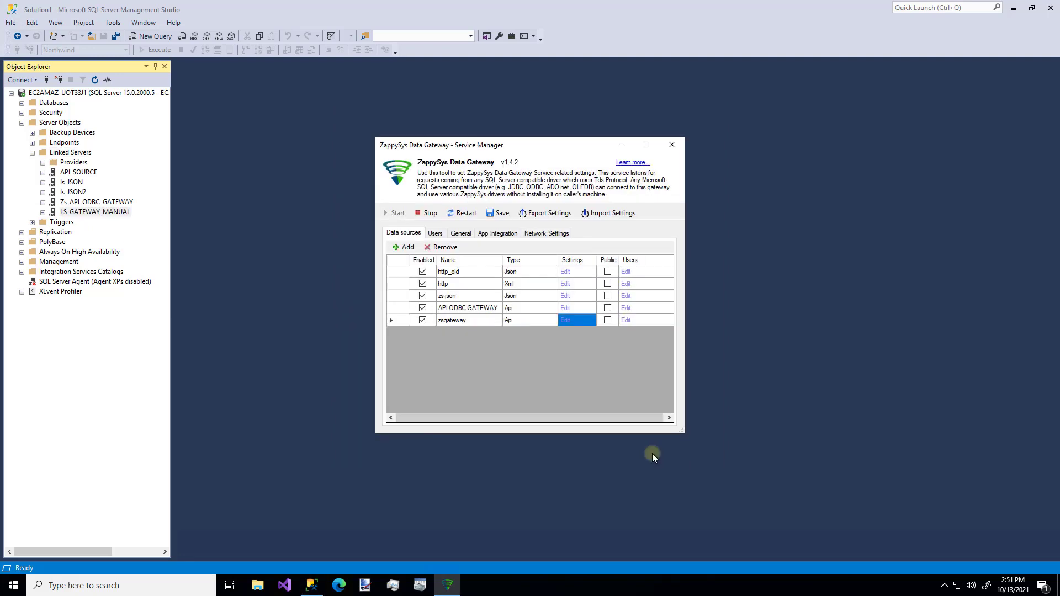
left_click(622, 146)
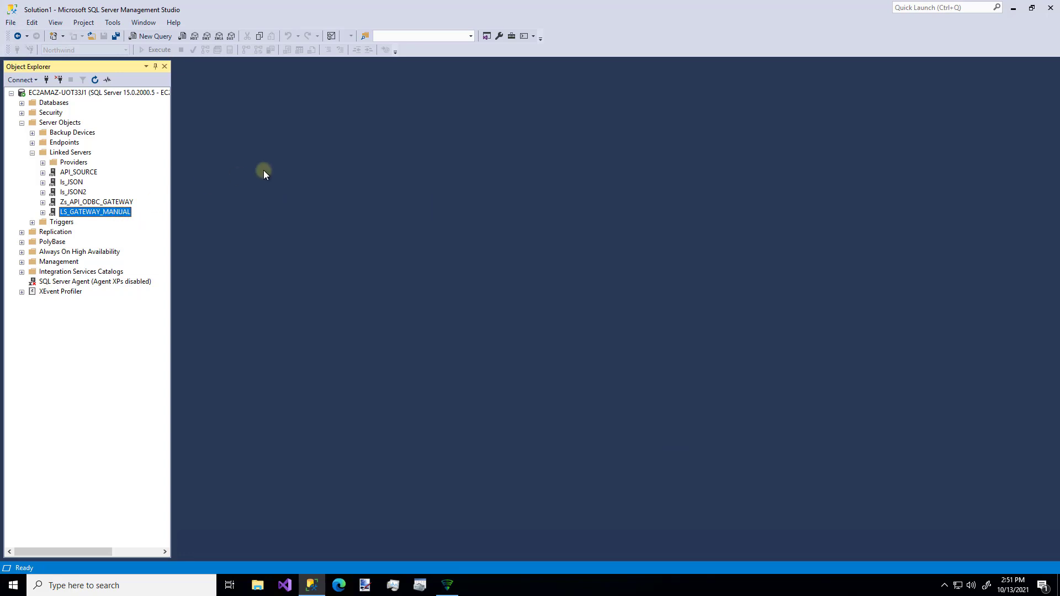
left_click(149, 37)
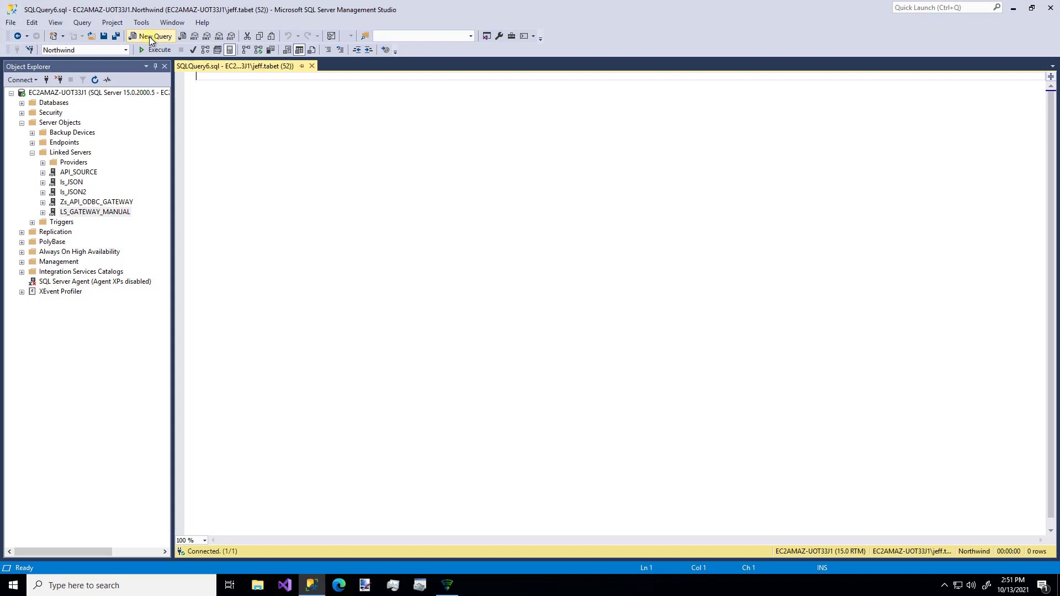
Step: In App Integration, generate the linked server script for LS_GATEWAY using the zsgateway data source
left_click(448, 586)
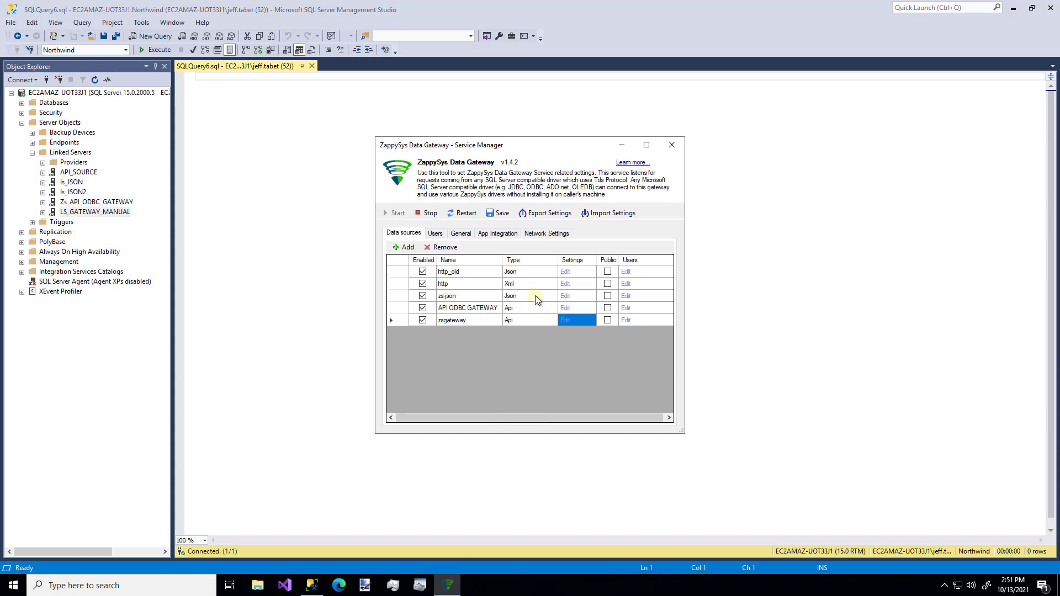
left_click(502, 234)
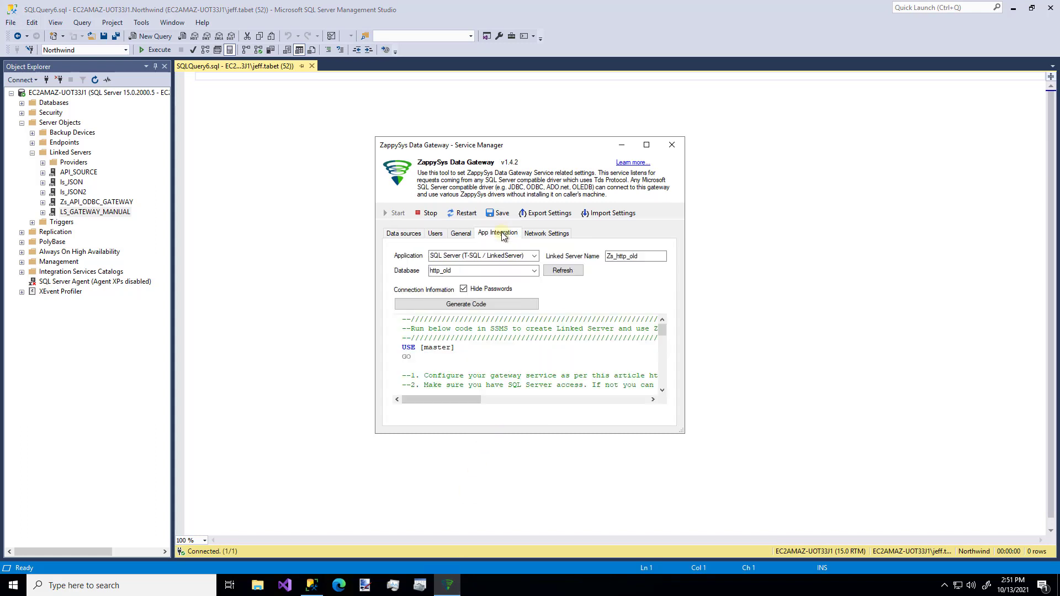
double_click(631, 255)
type("LS_A")
key("BackSpace")
type("GATEWAY")
left_click(534, 270)
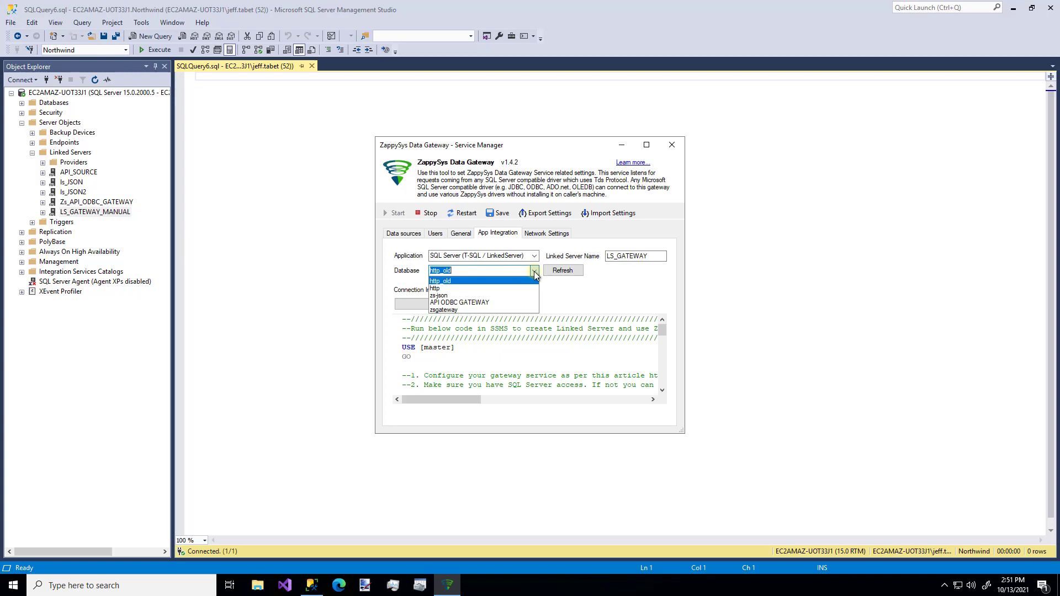
left_click(490, 310)
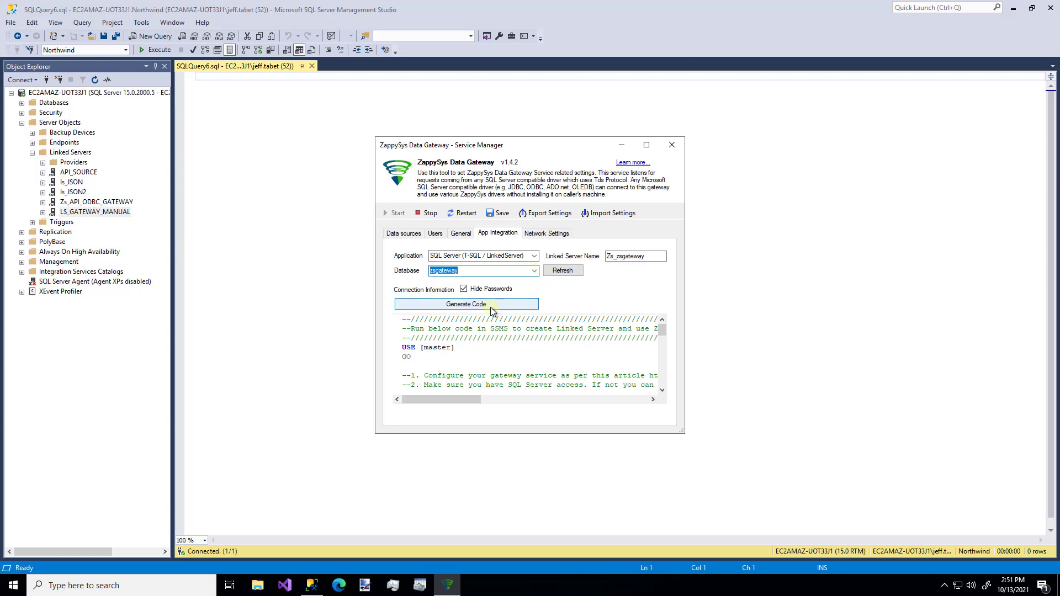
double_click(622, 257)
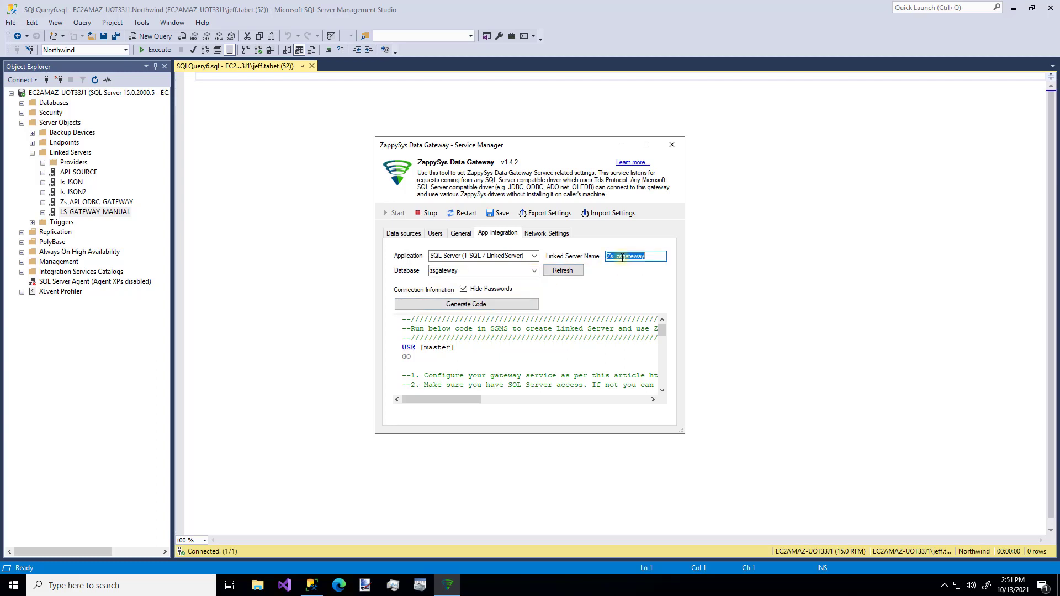
type("LS_GATEWAY")
left_click(557, 271)
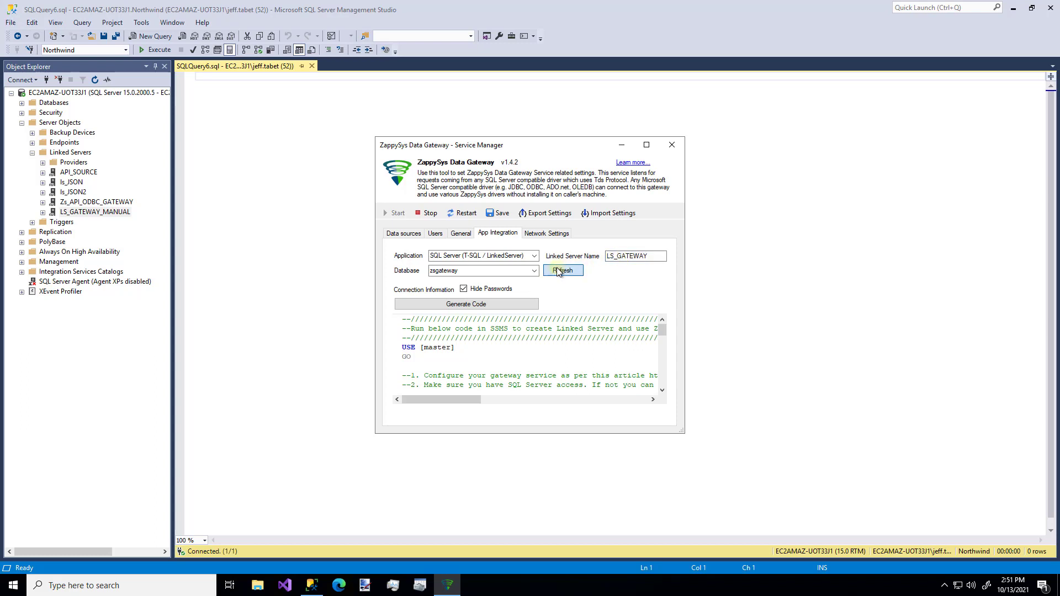
left_click(488, 306)
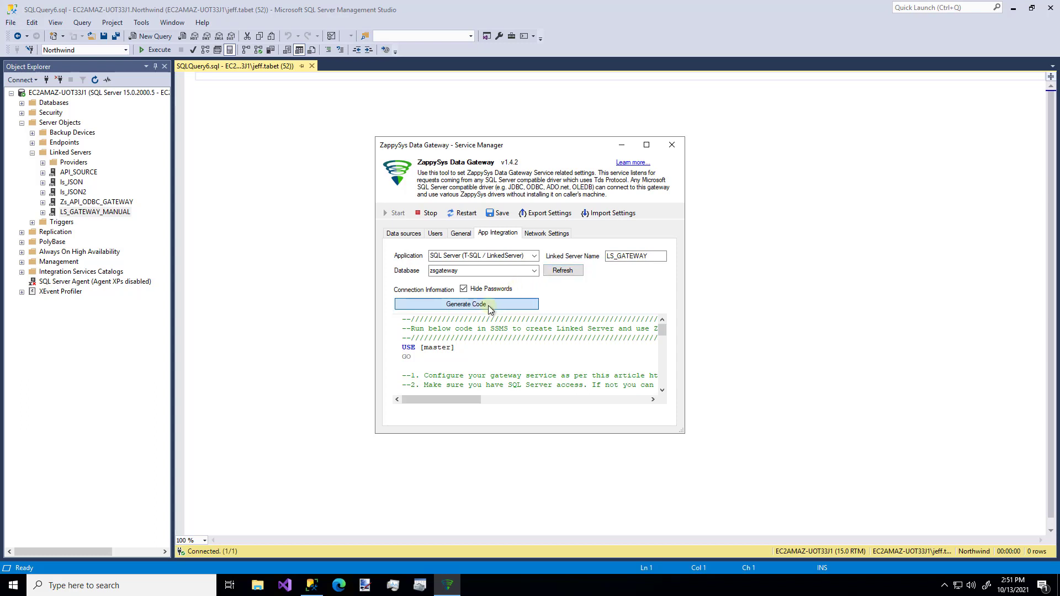
Step: Replace the placeholder gateway user and password in the script and select all of it
left_click(486, 345)
key("Down")
key("Down")
key("Down")
key("Down")
key("Down")
key("Down")
key("Down")
key("Down")
key("Down")
key("Down")
key("Down")
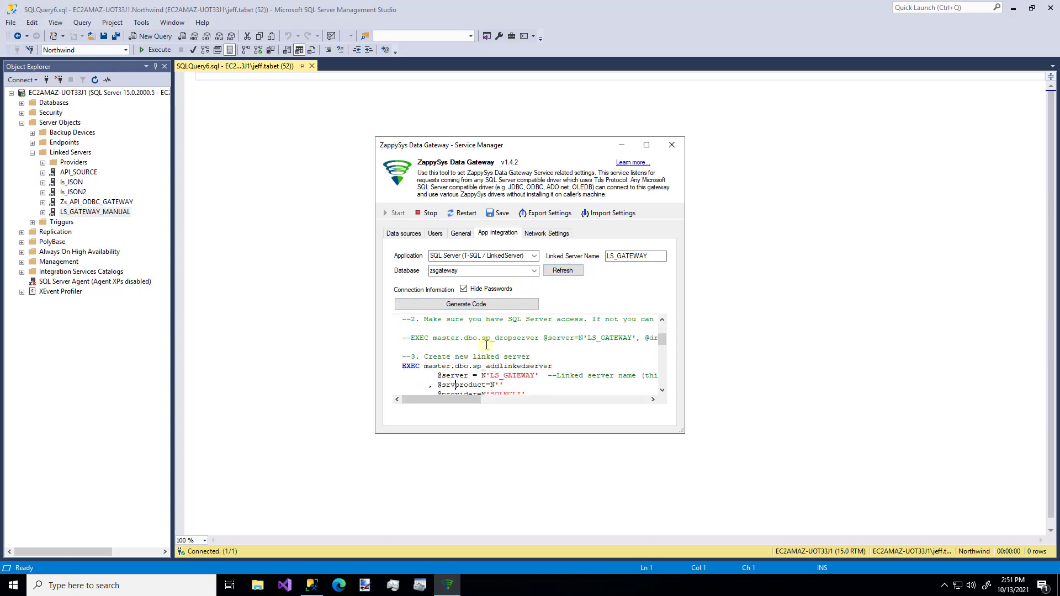
key("Down")
key("Down")
key("Down")
key("Down")
key("Down")
key("Down")
key("Down")
key("Down")
key("Down")
key("Down")
key("Down")
key("Down")
key("Down")
key("Down")
key("Down")
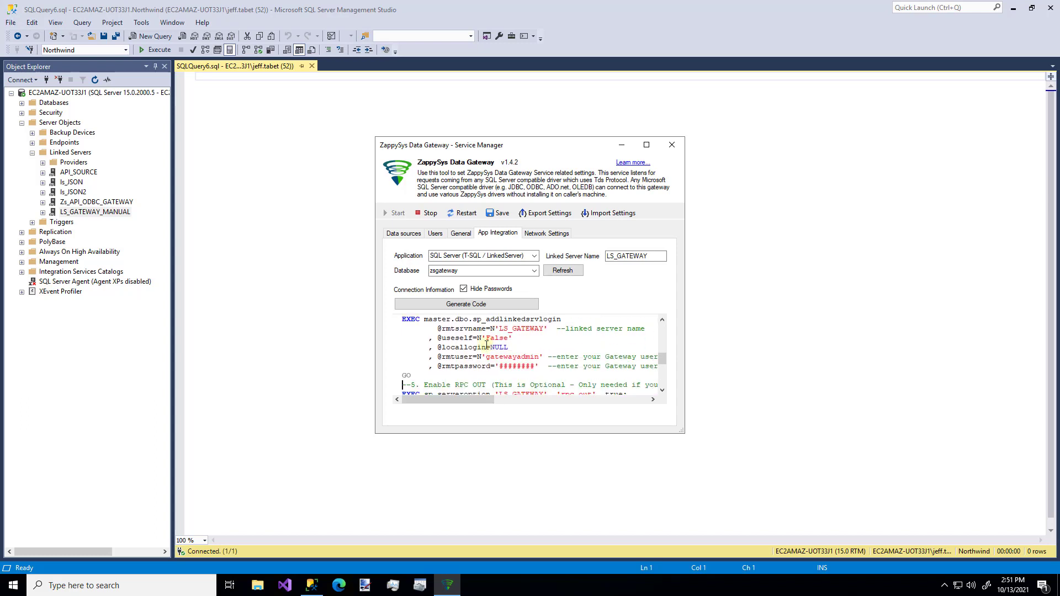
key("Up")
key("Up")
key("BackSpace")
key("BackSpace")
key("BackSpace")
key("BackSpace")
key("BackSpace")
key("BackSpace")
key("BackSpace")
key("BackSpace")
type("test")
key("Up")
key("Right")
key("Right")
key("Right")
key("Right")
key("Right")
key("Right")
key("BackSpace")
key("BackSpace")
key("BackSpace")
key("BackSpace")
key("BackSpace")
key("BackSpace")
key("BackSpace")
key("BackSpace")
key("BackSpace")
key("BackSpace")
key("BackSpace")
key("BackSpace")
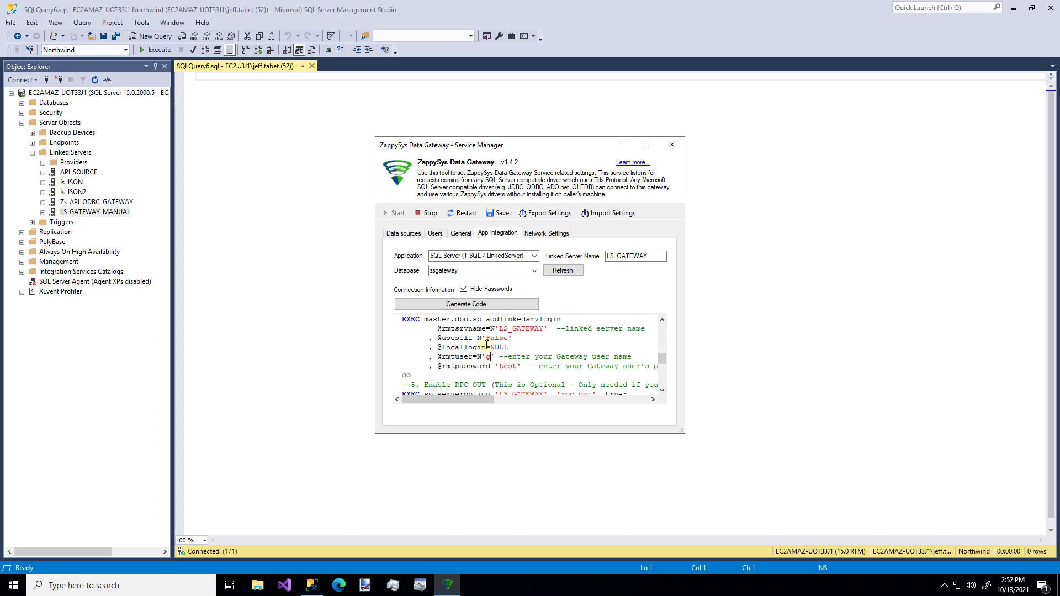
type("test")
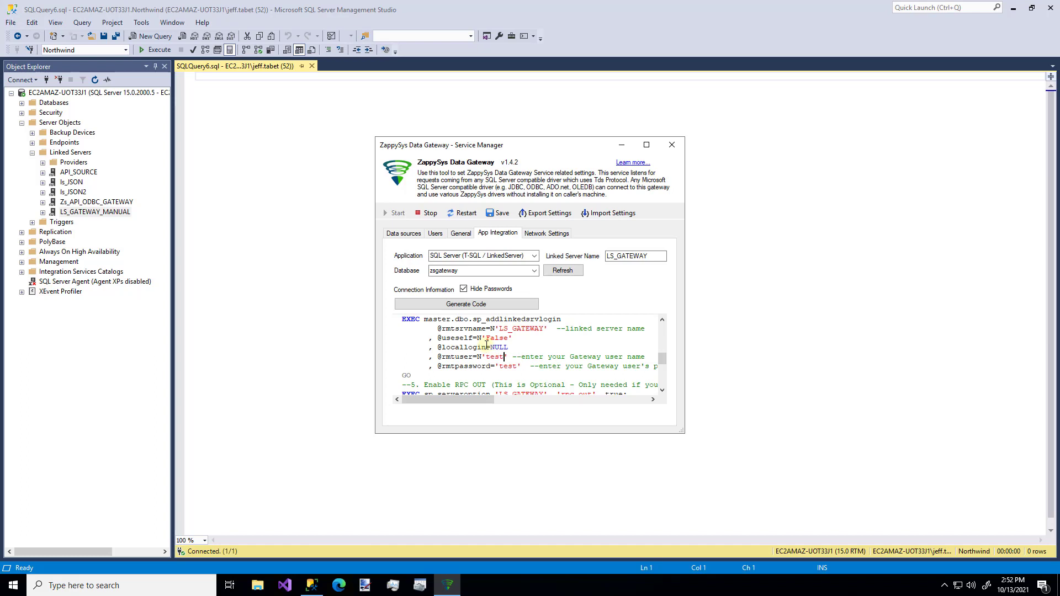
key("ctrl+a")
left_click(271, 275)
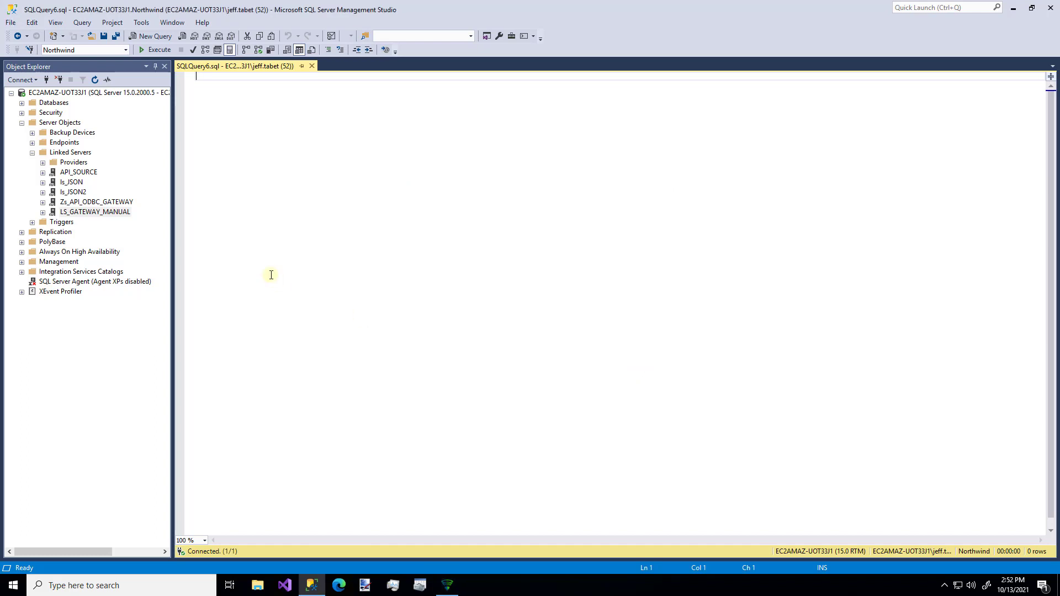
Step: Paste the generated script into SQLQuery6.sql and execute it through the login section
key("ctrl+v")
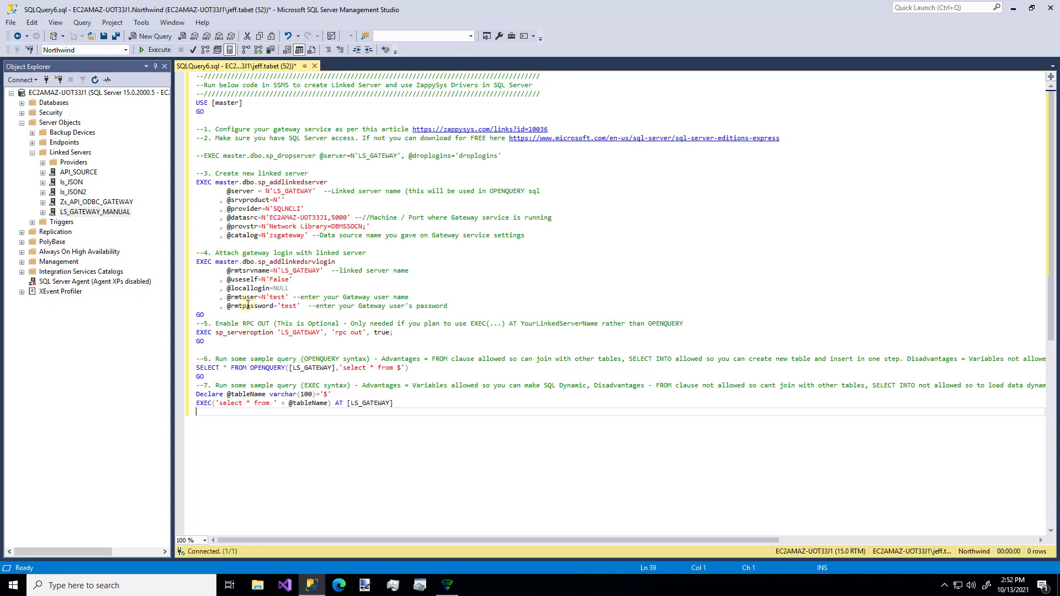
left_click(237, 313)
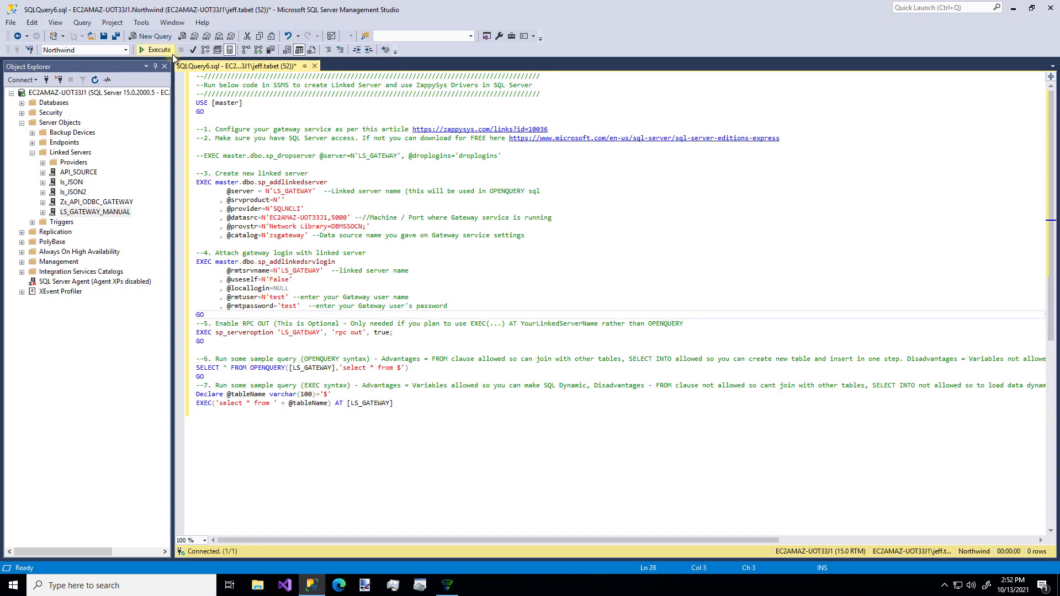
right_click(172, 54)
left_click(233, 314)
left_click_drag(232, 314, 190, 75)
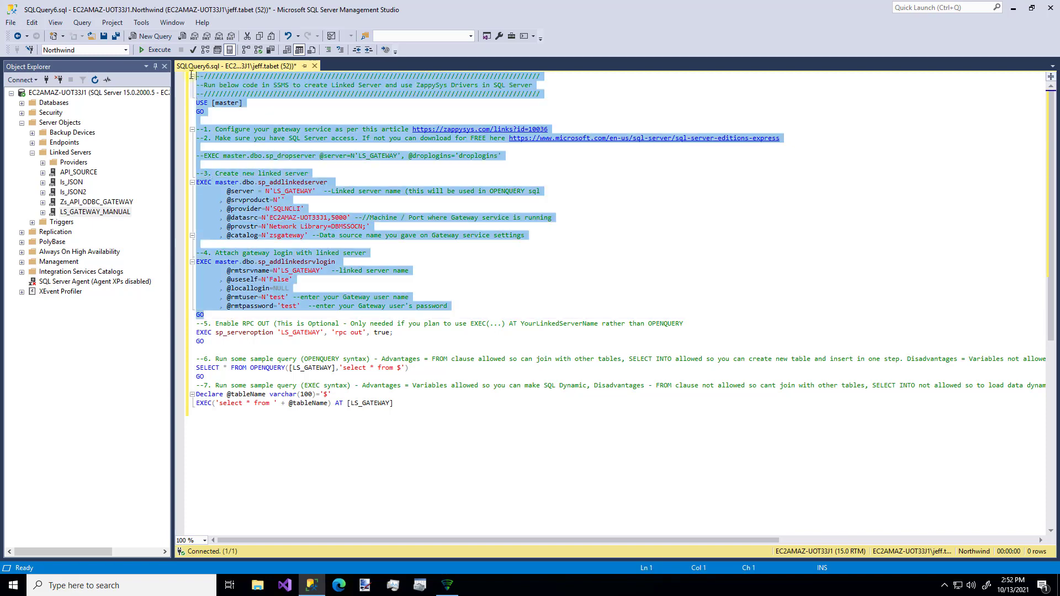
left_click(154, 48)
Step: Refresh Linked Servers and select the new LS_GATEWAY entry
right_click(77, 154)
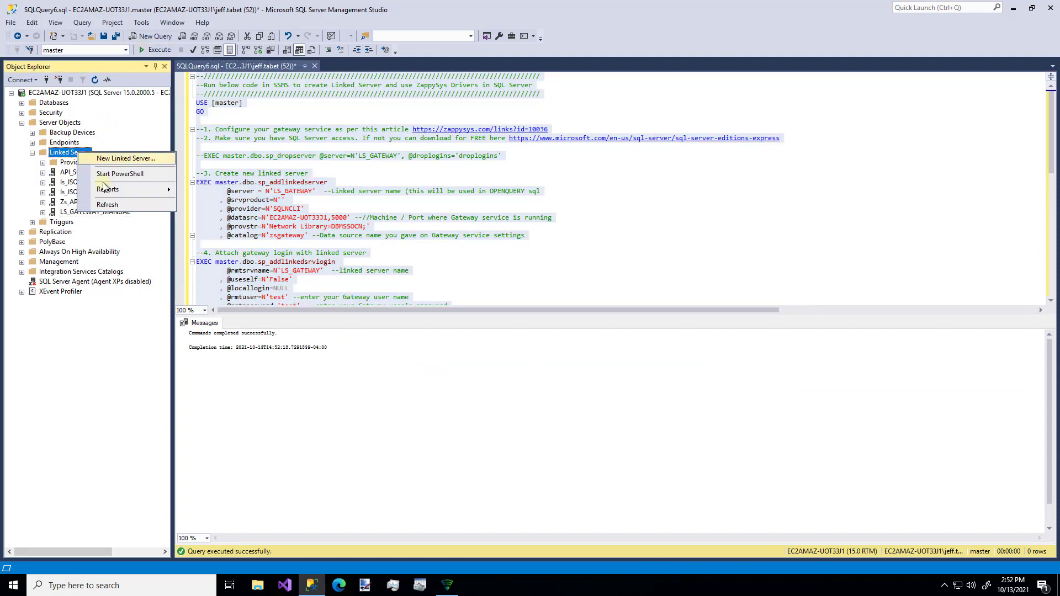
left_click(107, 204)
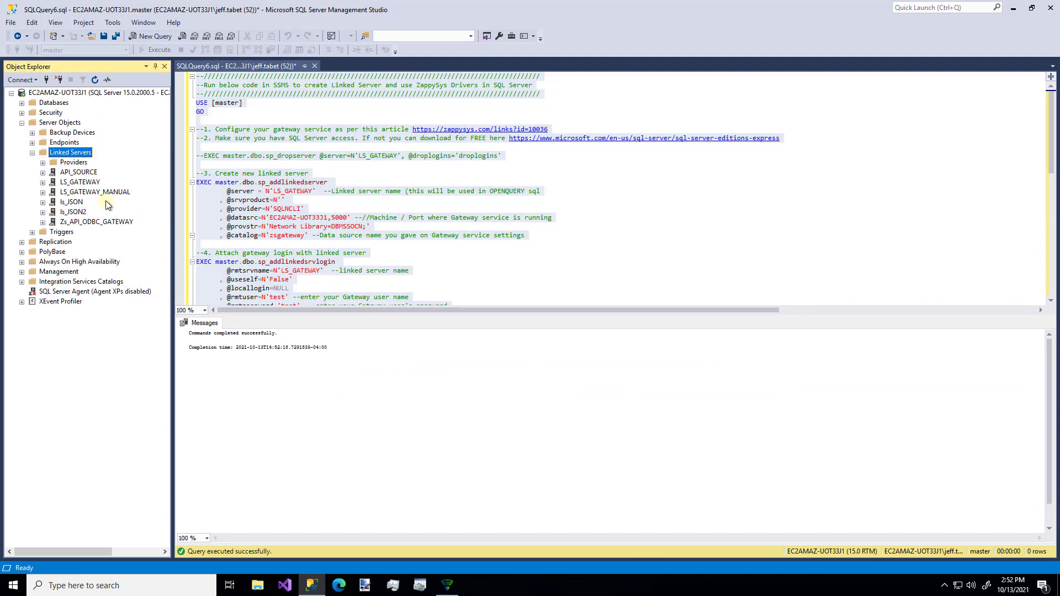
left_click(84, 182)
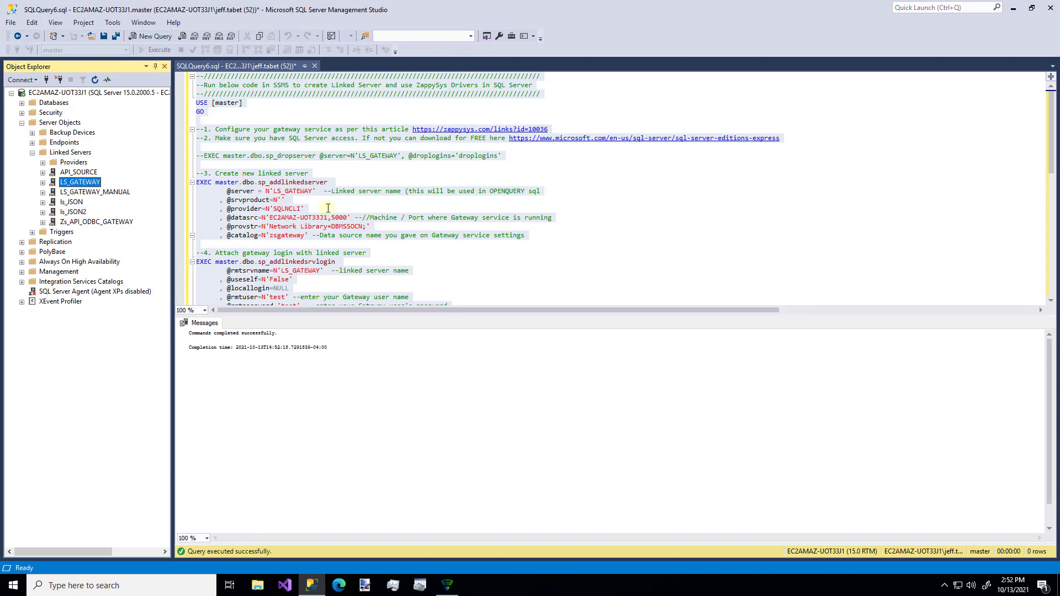
Step: Change the OPENQUERY sample to 'select * from customers' and execute it, returning 91 customer rows
left_click(366, 230)
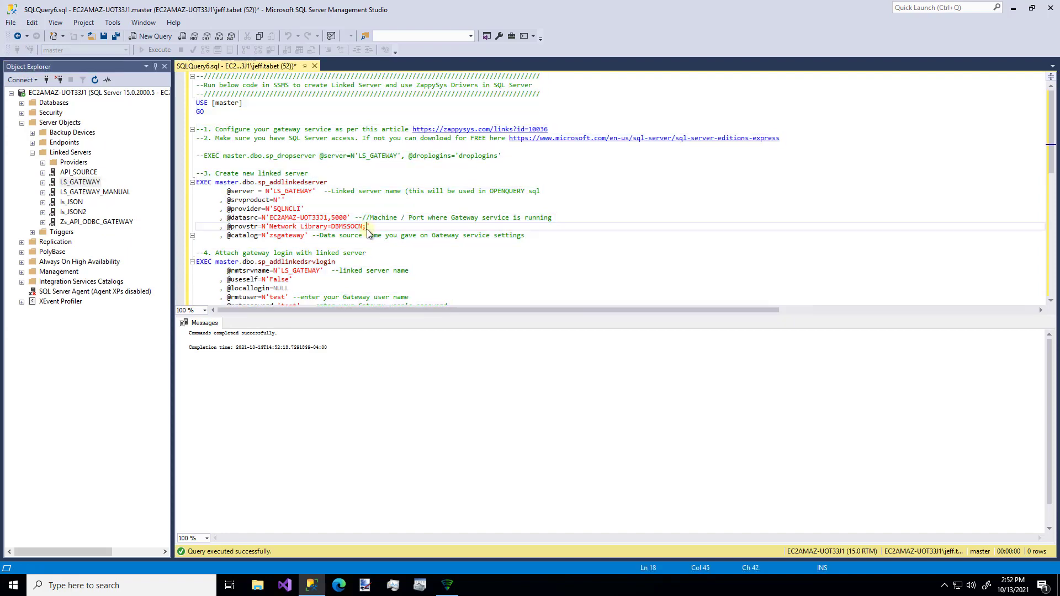
key("ctrl+End")
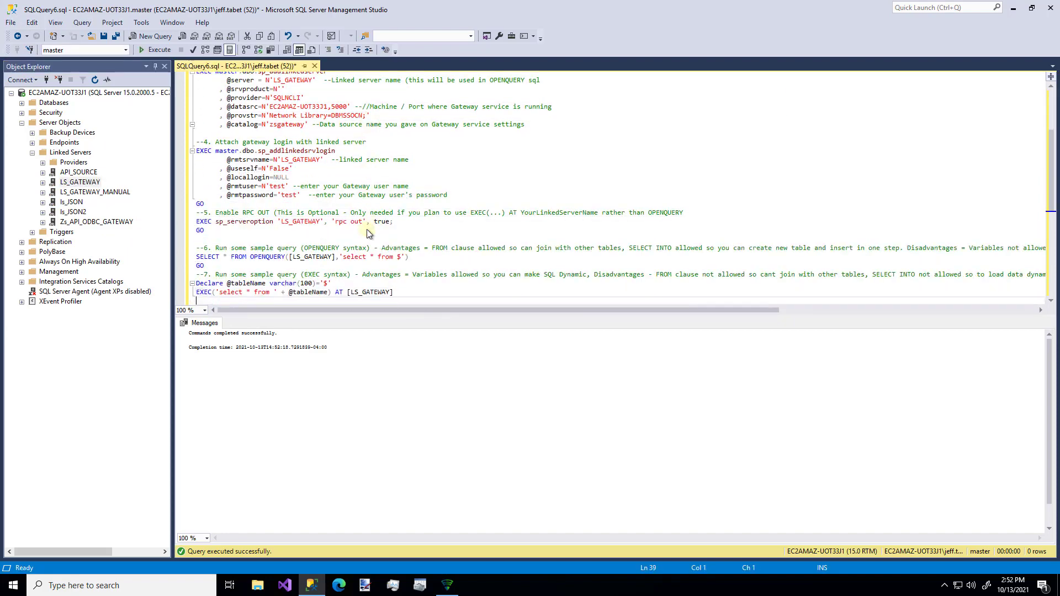
key("Up")
key("Up")
key("Up")
key("Up")
key("End")
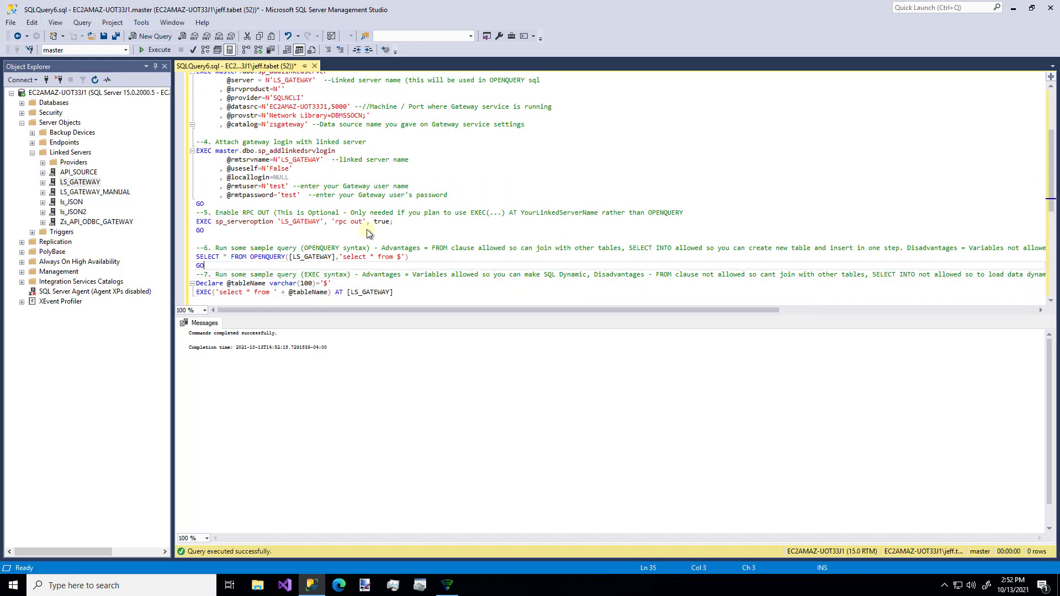
key("Left")
key("BackSpace")
type("customers")
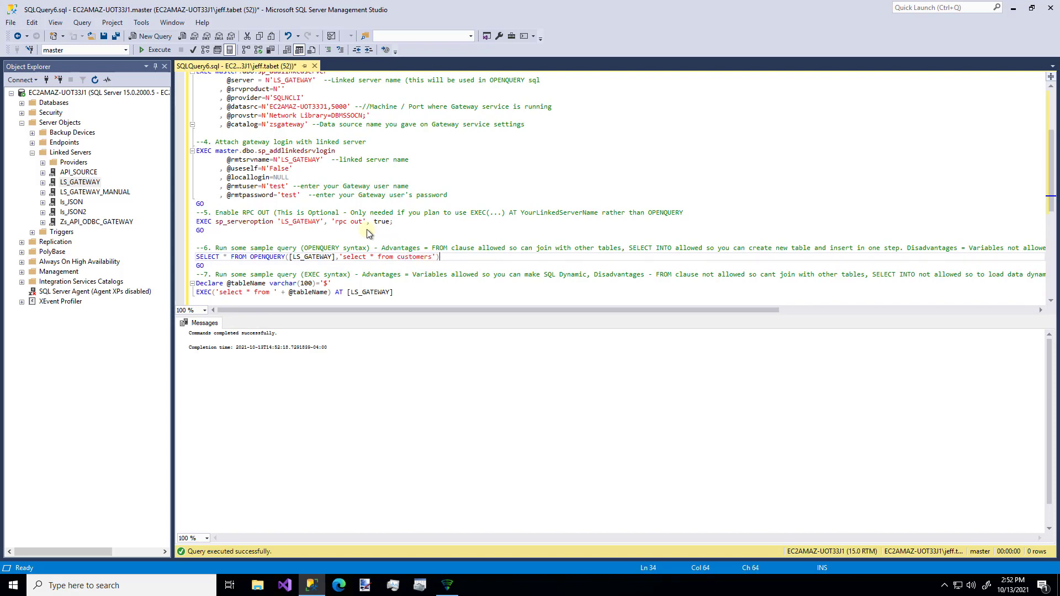
key("shift+Left")
key("shift+Left")
key("shift+Left")
key("shift+Left")
key("shift+Left")
key("shift+Left")
key("shift+Left")
key("shift+Left")
key("shift+Left")
key("shift+Left")
key("shift+Left")
key("shift+Left")
key("shift+Left")
key("shift+Left")
key("shift+Left")
key("shift+Left")
key("shift+Left")
key("shift+Left")
key("shift+Left")
key("shift+Left")
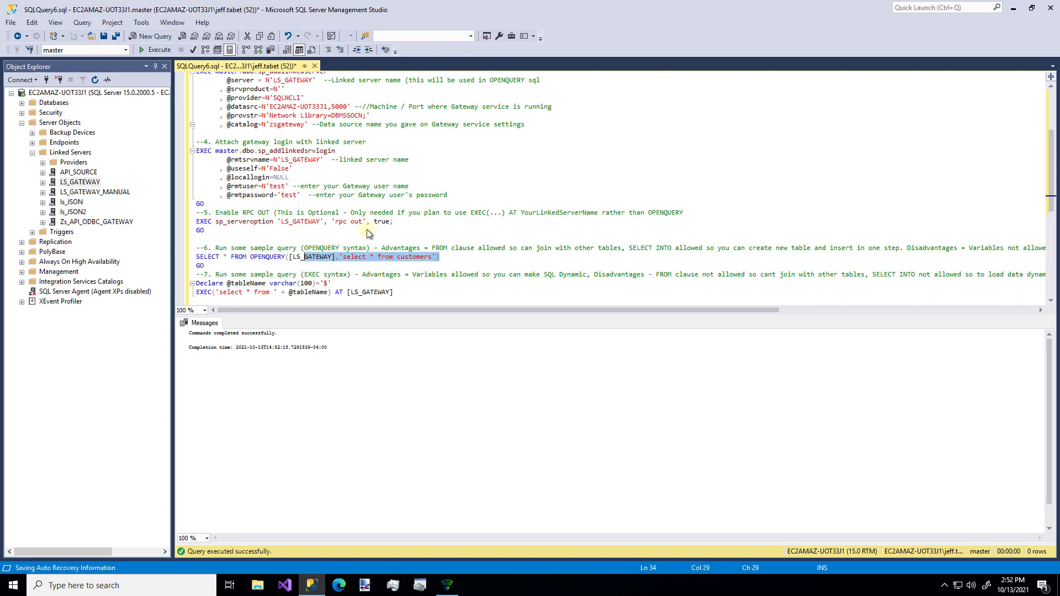
key("shift+Left")
key("shift+Left")
key("shift+Left")
key("shift+Left")
key("shift+Left")
key("shift+Left")
key("shift+Left")
key("shift+Left")
key("shift+Left")
key("shift+Left")
key("shift+Left")
key("shift+Left")
key("shift+Left")
key("shift+Left")
key("shift+Left")
key("shift+Left")
key("shift+Left")
key("shift+Left")
key("shift+Left")
key("shift+Left")
key("ctrl+c")
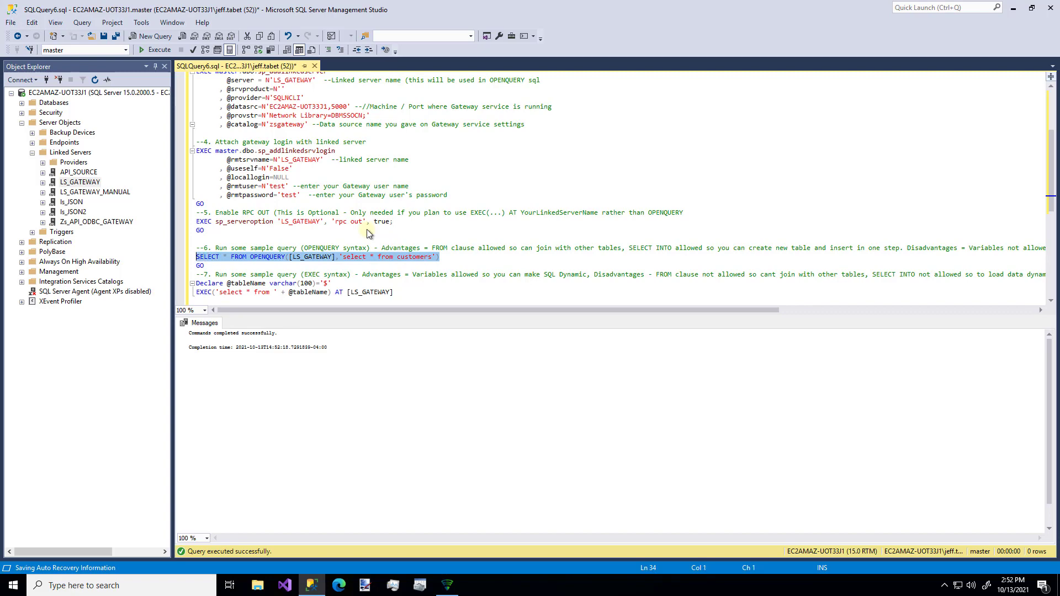
left_click(154, 49)
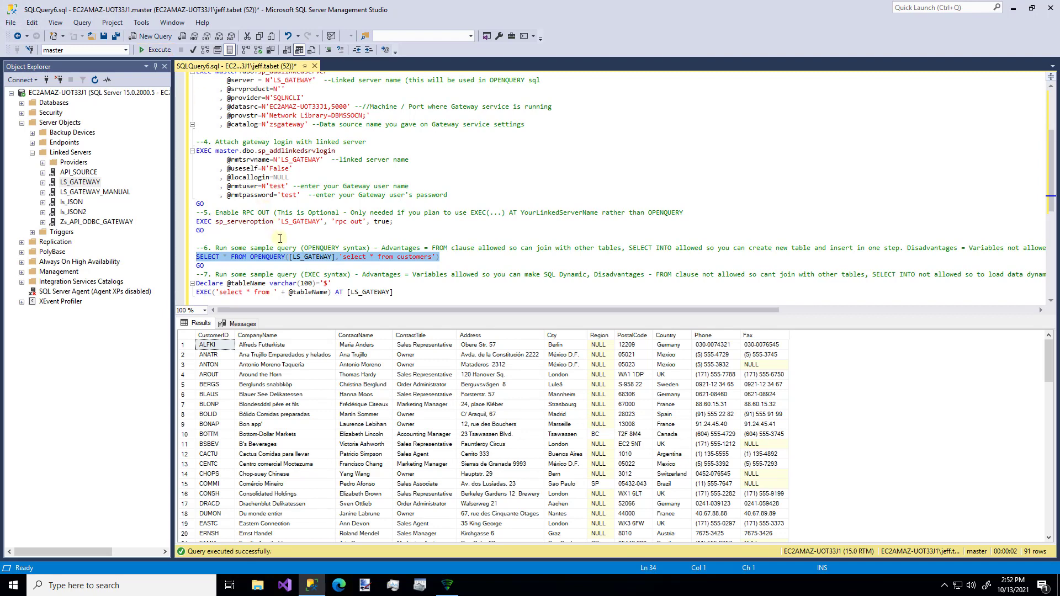
left_click(457, 301)
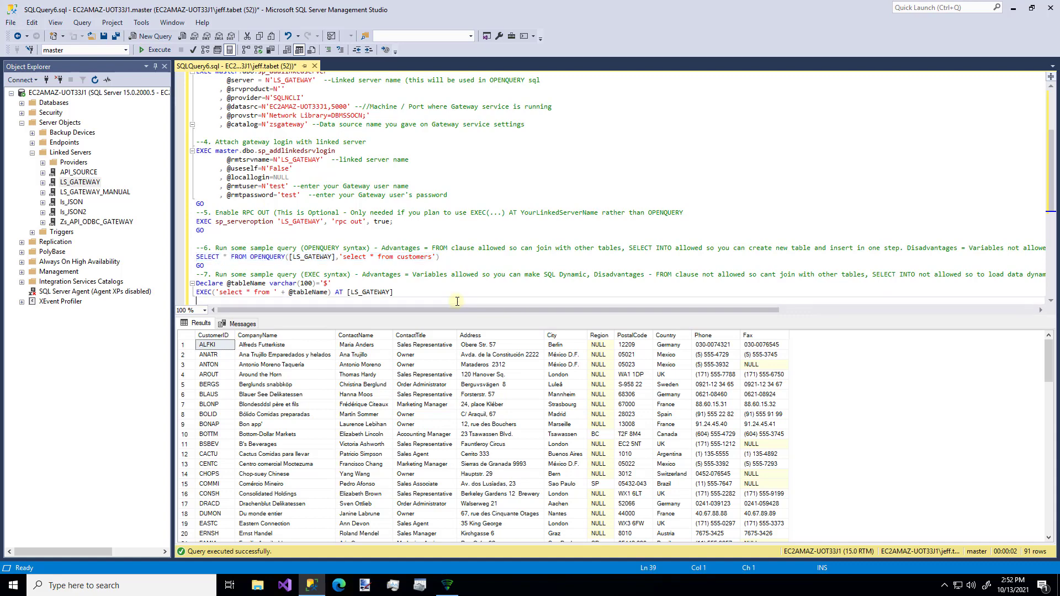
Step: Paste the customers OPENQUERY line prefixed with CREATE VIEW vw_gateway and execute it
key("Return")
key("Return")
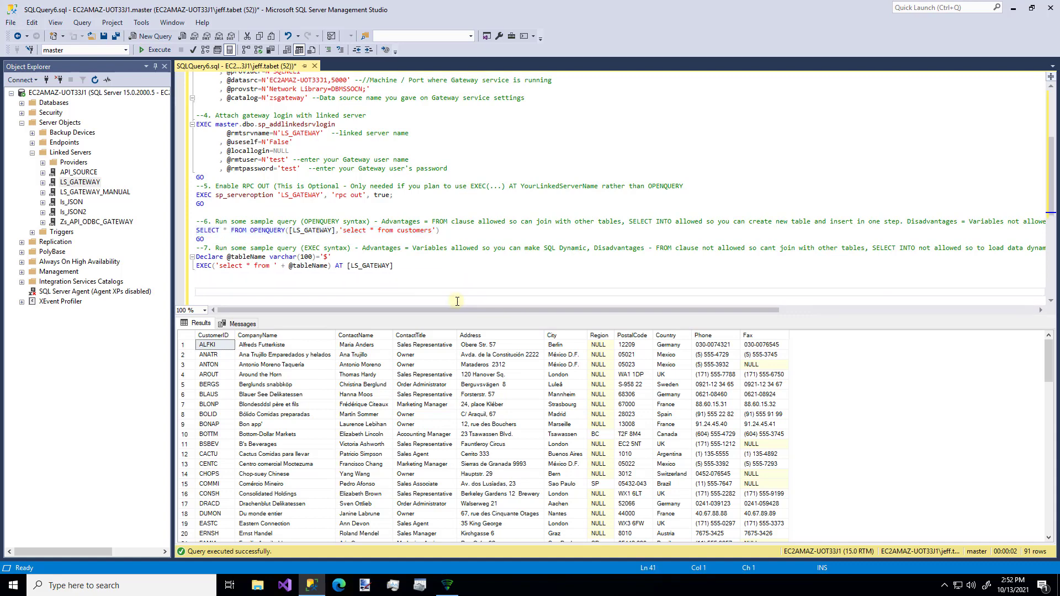
key("ctrl+v")
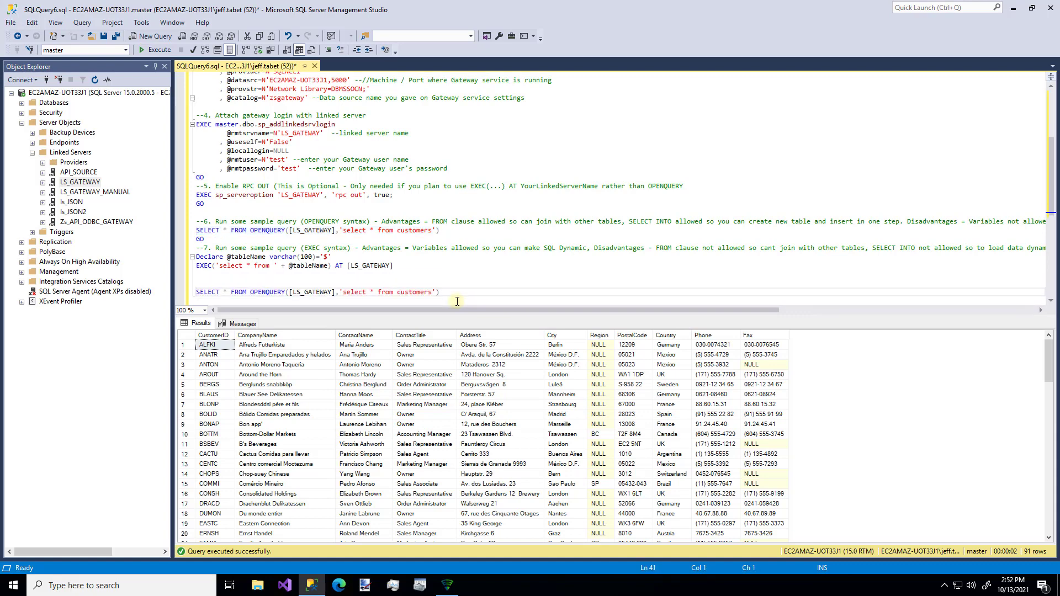
type("CREATE VIEW")
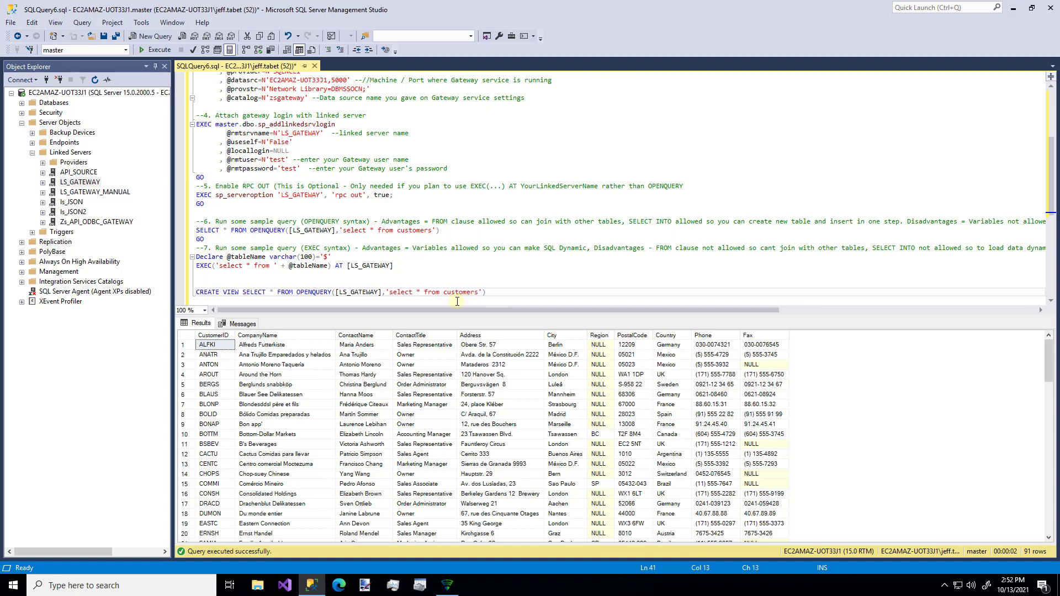
type(" vw_gate")
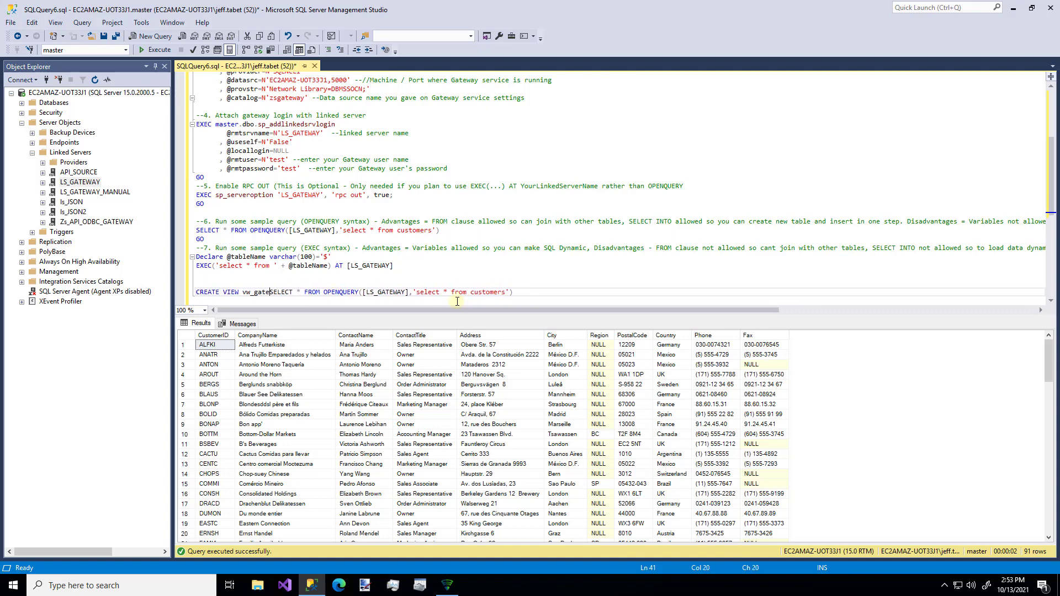
type("way")
key("Home")
key("shift+Down")
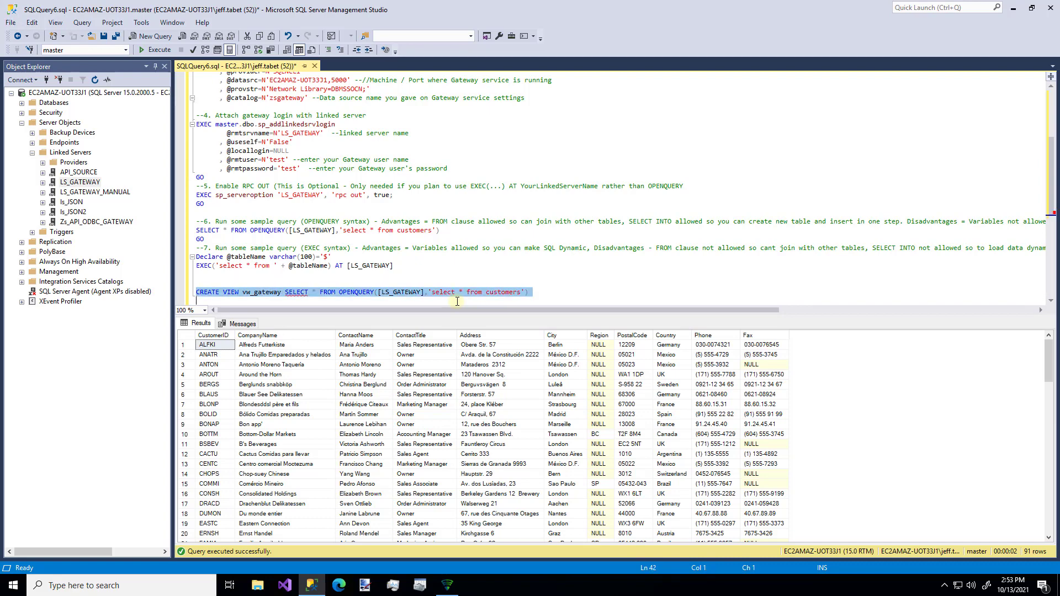
left_click(162, 53)
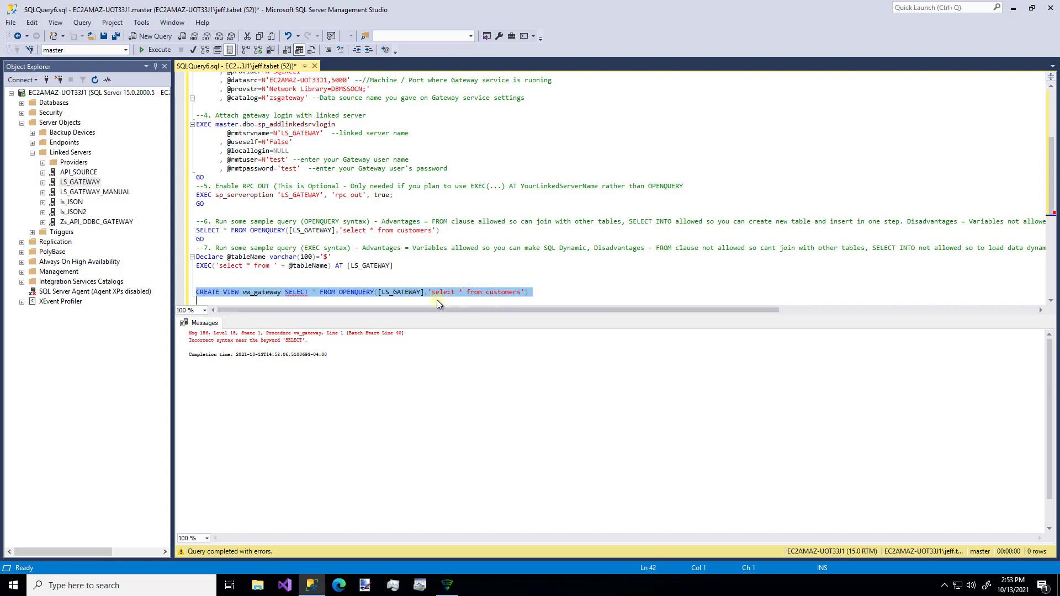
Step: Add the missing AS before SELECT and rerun CREATE VIEW vw_gateway successfully
left_click(288, 296)
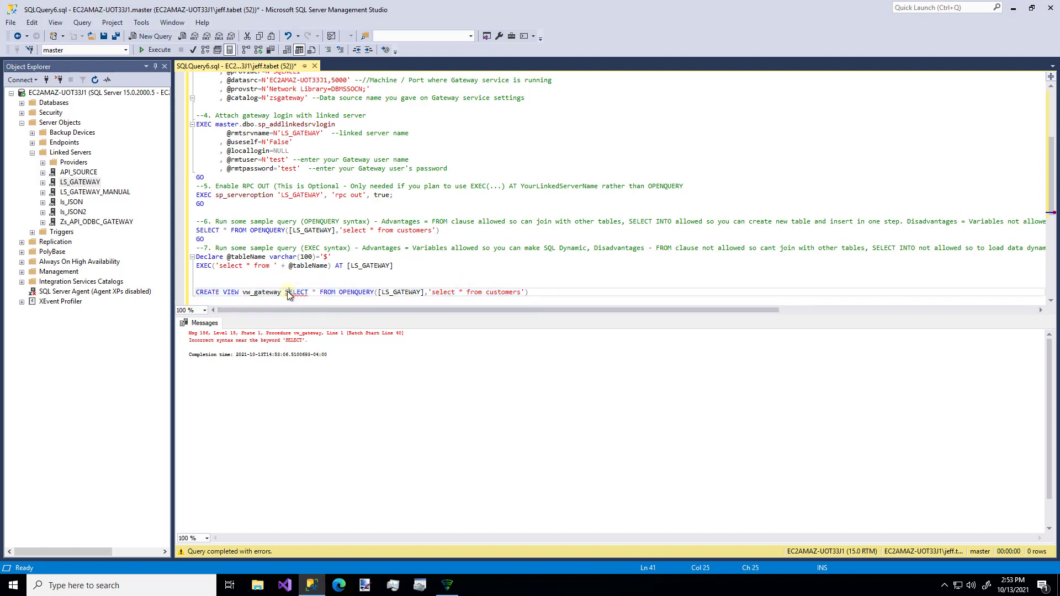
type("as")
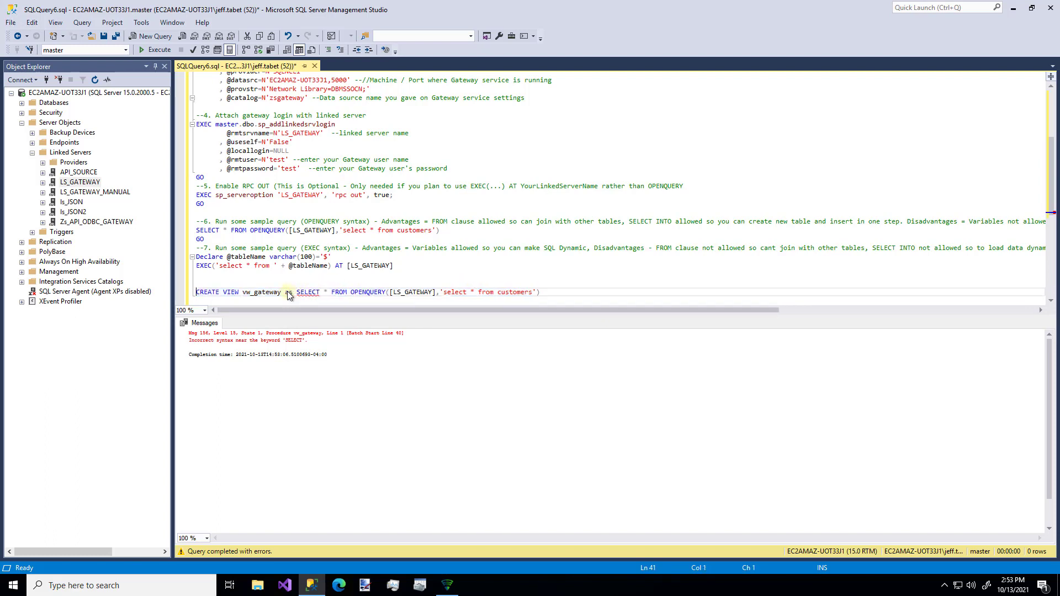
triple_click(288, 294)
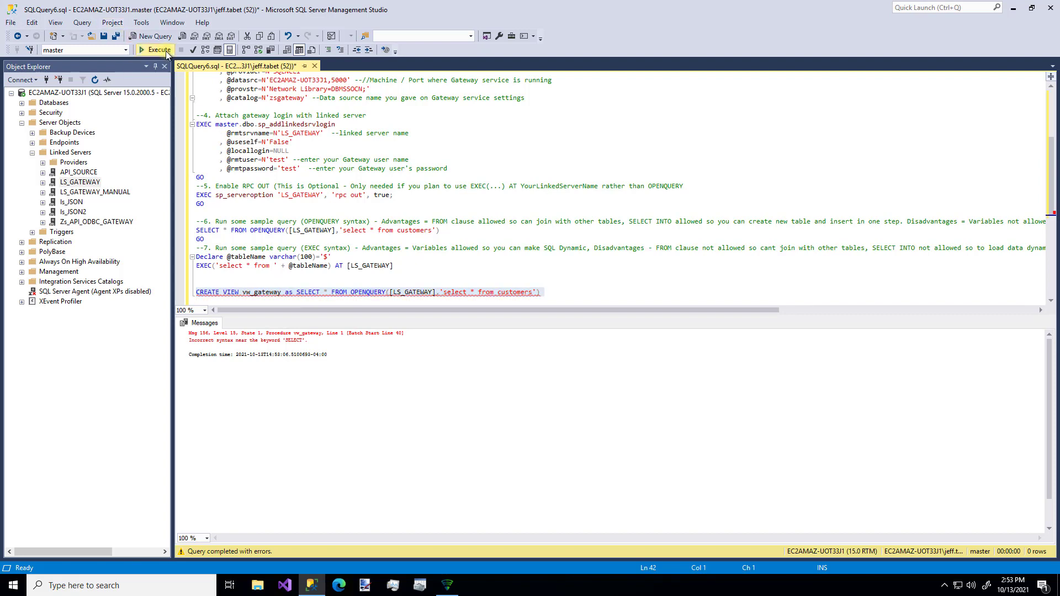
left_click(160, 50)
left_click(576, 299)
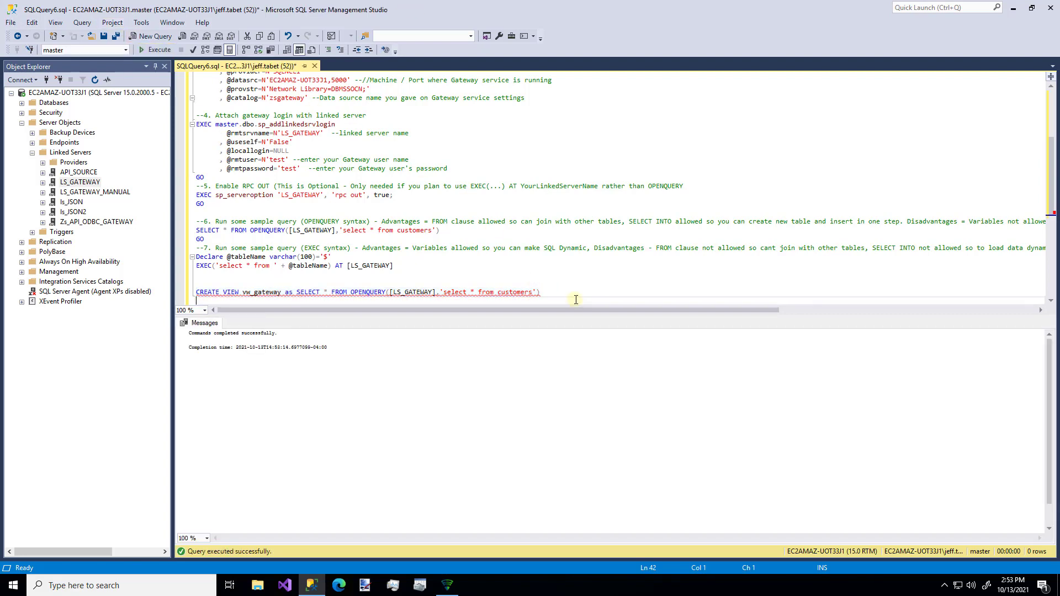
key("Return")
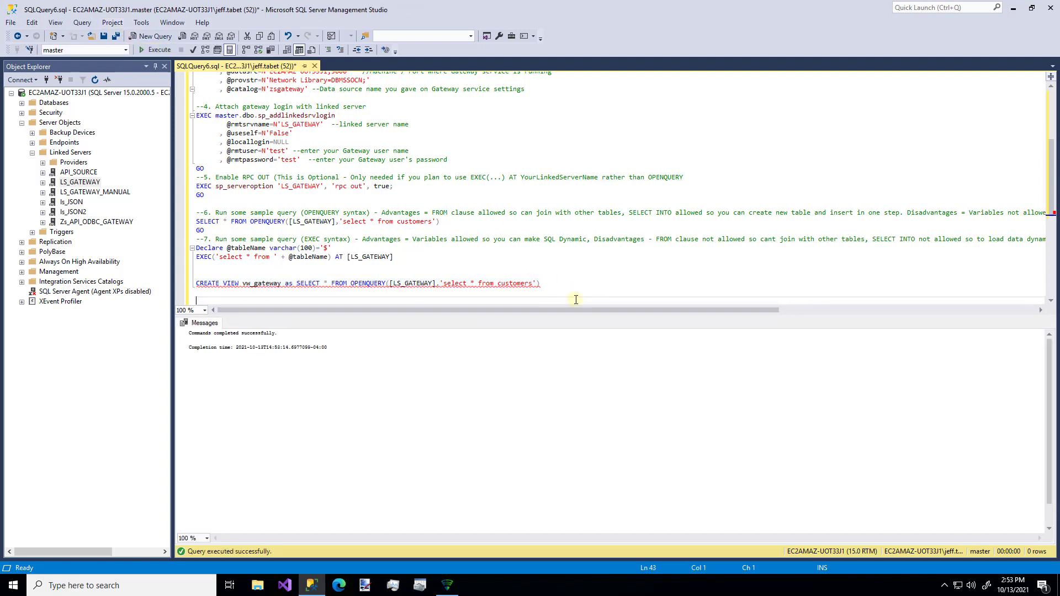
Step: Write 'select * from vw_gateway', fixing the vs_gateway typo, and execute it
type("select * from vs_gateway")
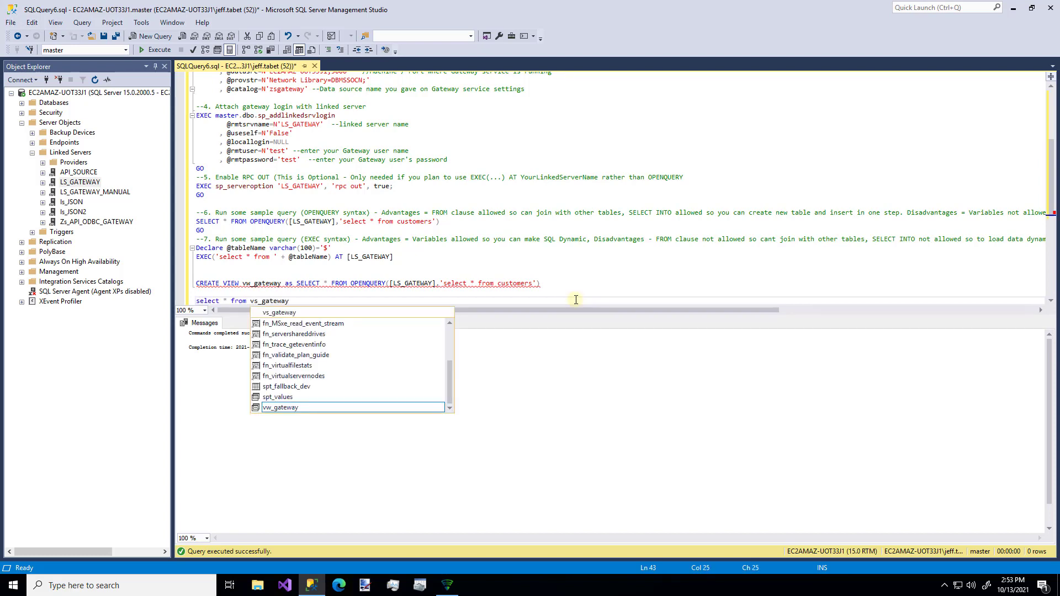
key("Escape")
key("Up")
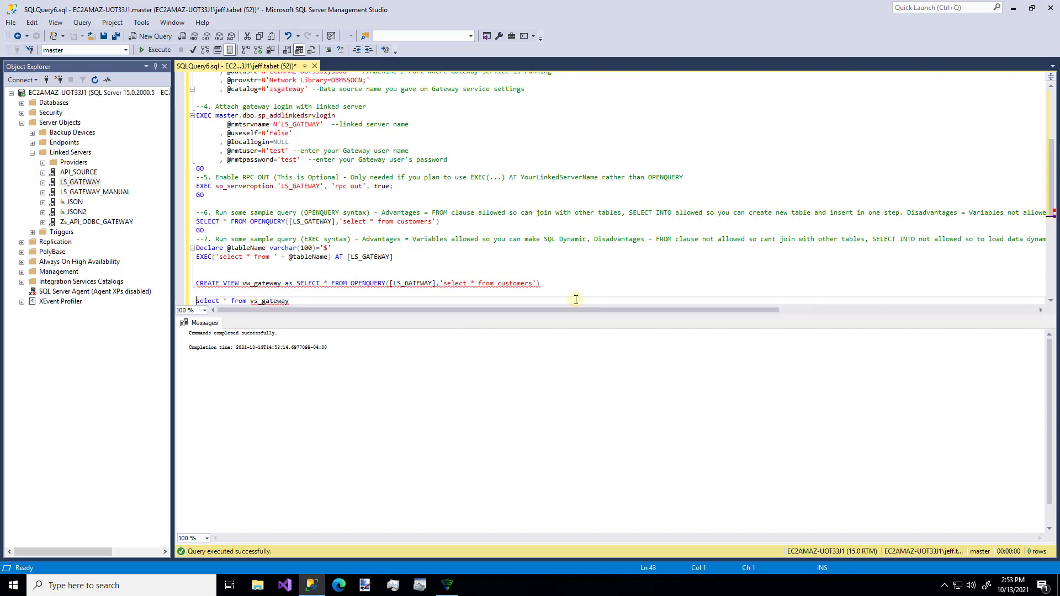
key("shift+Right")
key("shift+Right")
key("shift+Right")
key("shift+Right")
key("shift+Right")
key("shift+Right")
key("shift+Right")
key("shift+Right")
key("shift+Right")
key("shift+Right")
key("shift+Right")
key("shift+Right")
key("shift+Right")
key("shift+Right")
key("shift+Right")
key("shift+Right")
key("shift+Right")
key("shift+Right")
key("shift+Right")
key("shift+Right")
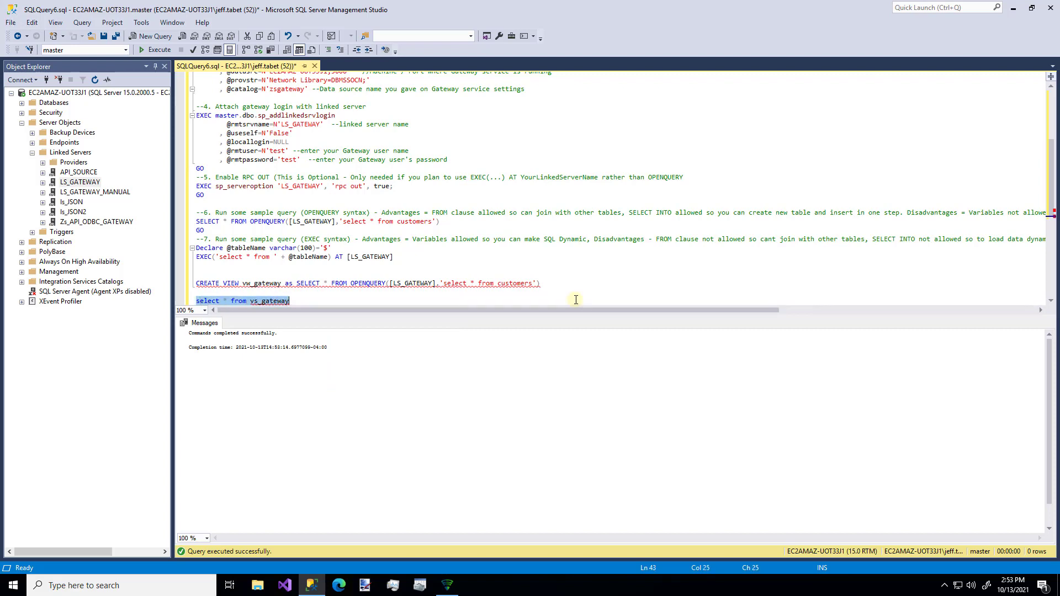
key("Right")
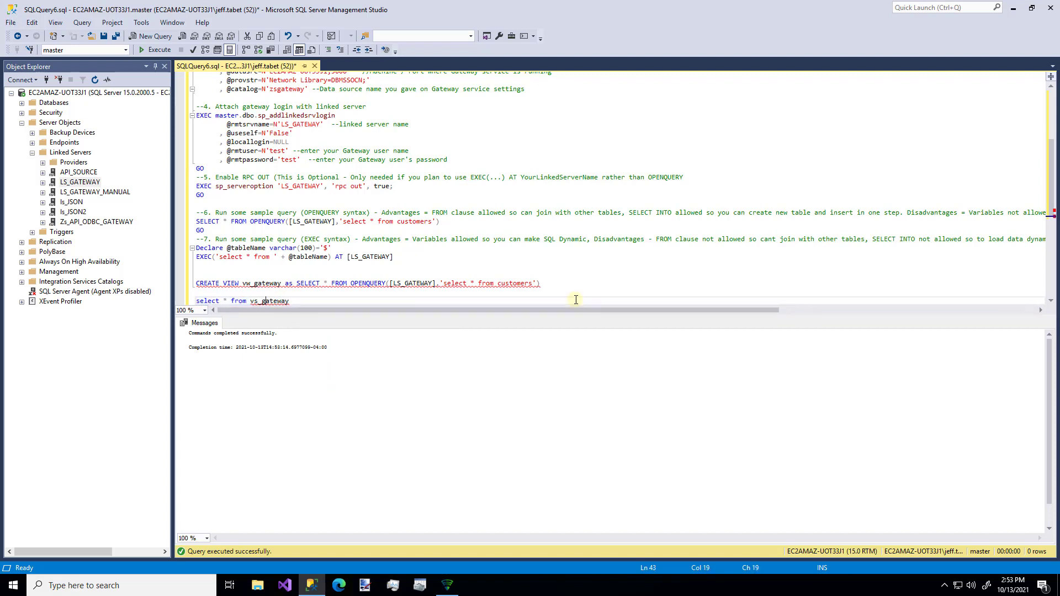
key("BackSpace")
type("w")
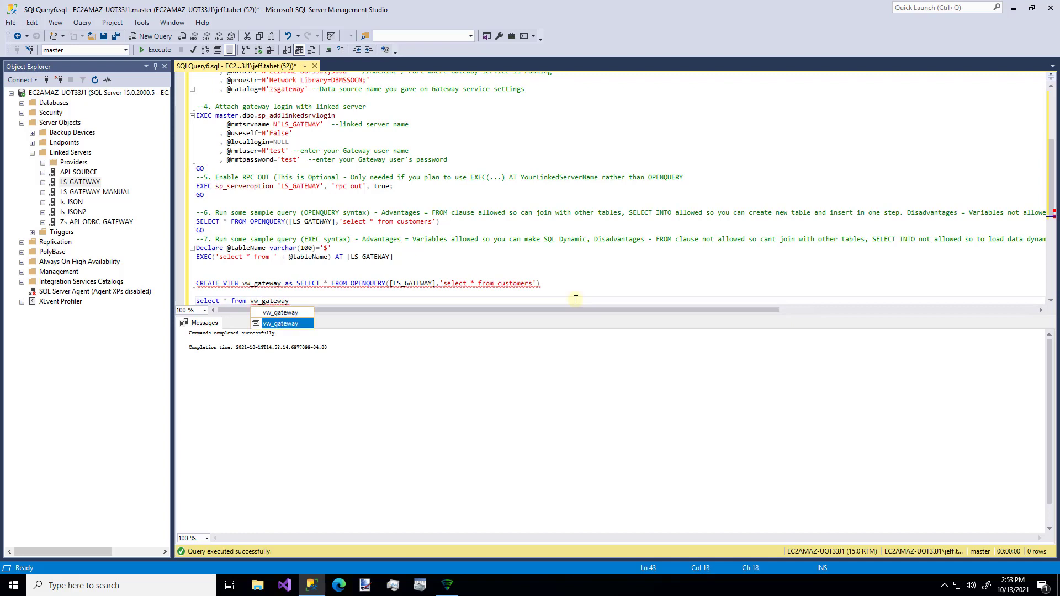
key("XF86AudioMute")
key("Escape")
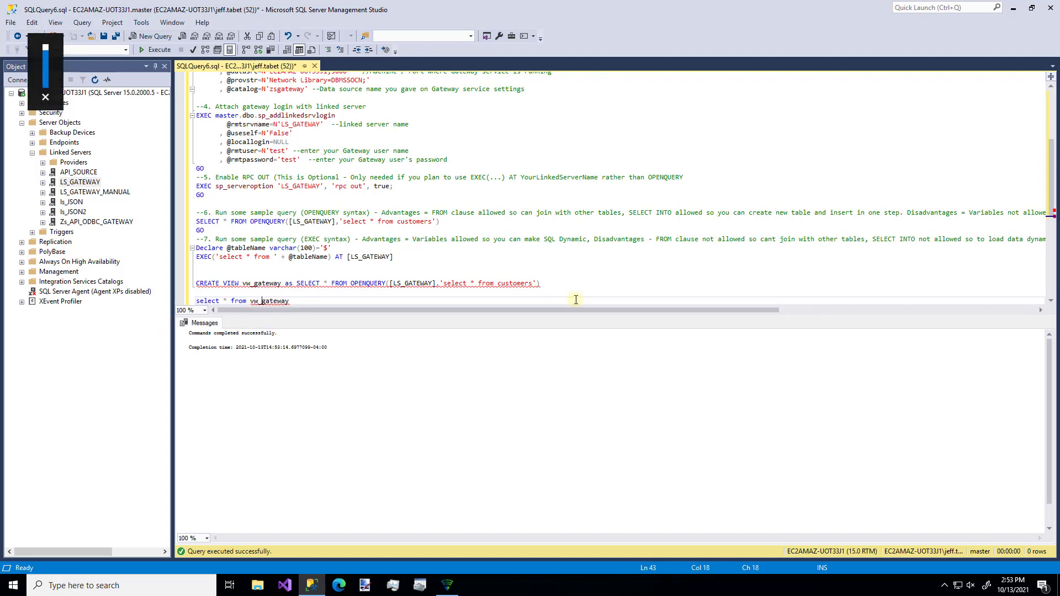
key("Home")
key("shift+Right")
key("shift+Right")
key("shift+Right")
key("shift+Right")
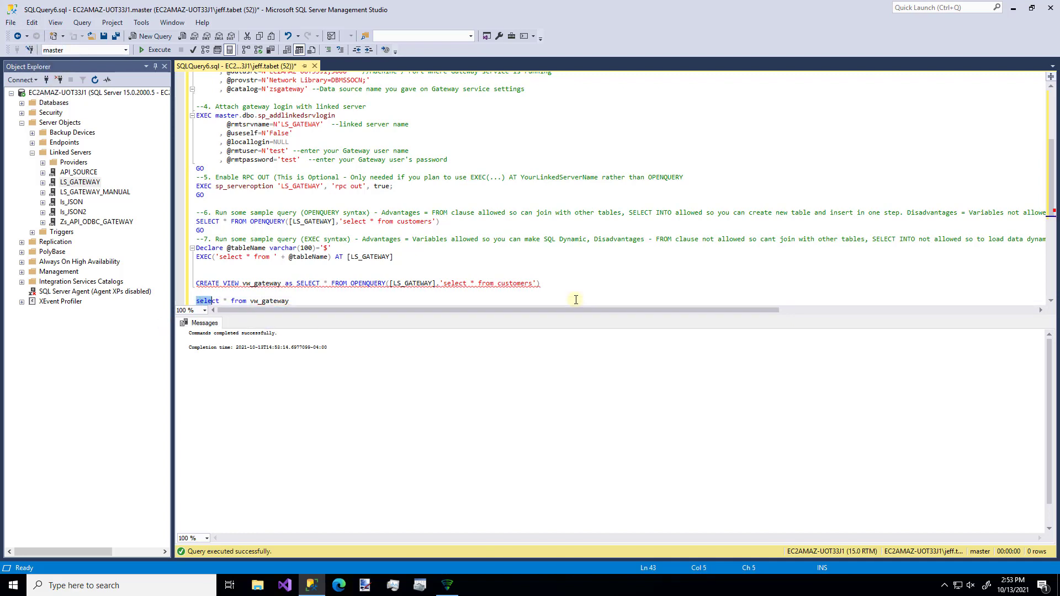
key("shift+Right")
key("shift+Right")
key("shift+Right")
key("shift+Right")
key("shift+Right")
key("shift+Right")
key("shift+Right")
key("shift+Right")
key("shift+Right")
key("shift+Right")
key("shift+Right")
key("shift+Right")
key("shift+Right")
key("shift+Right")
key("shift+Right")
key("shift+Right")
key("shift+Right")
key("shift+Right")
key("shift+Right")
key("shift+Right")
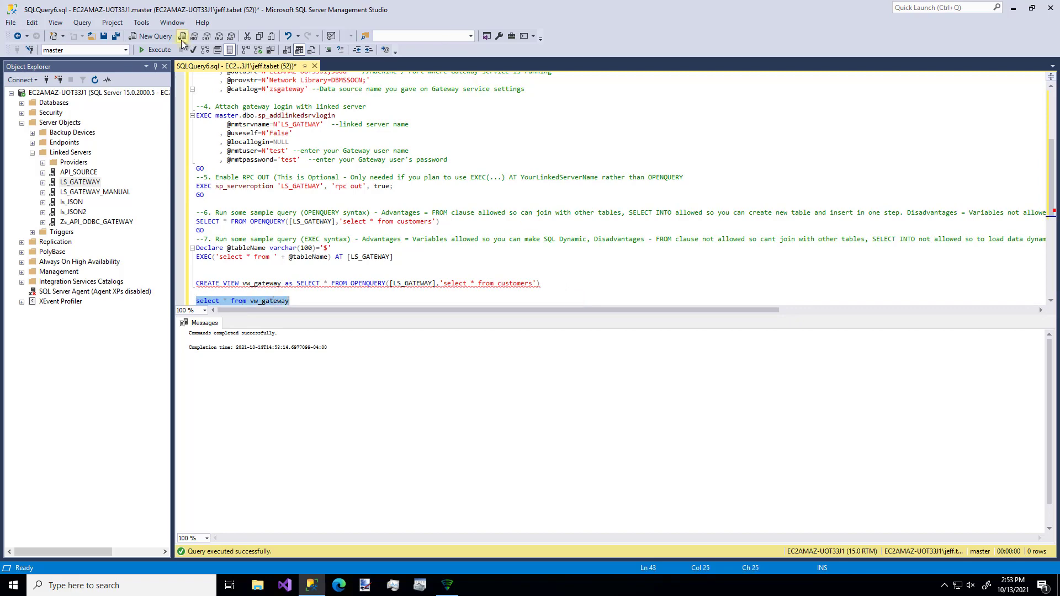
left_click(167, 49)
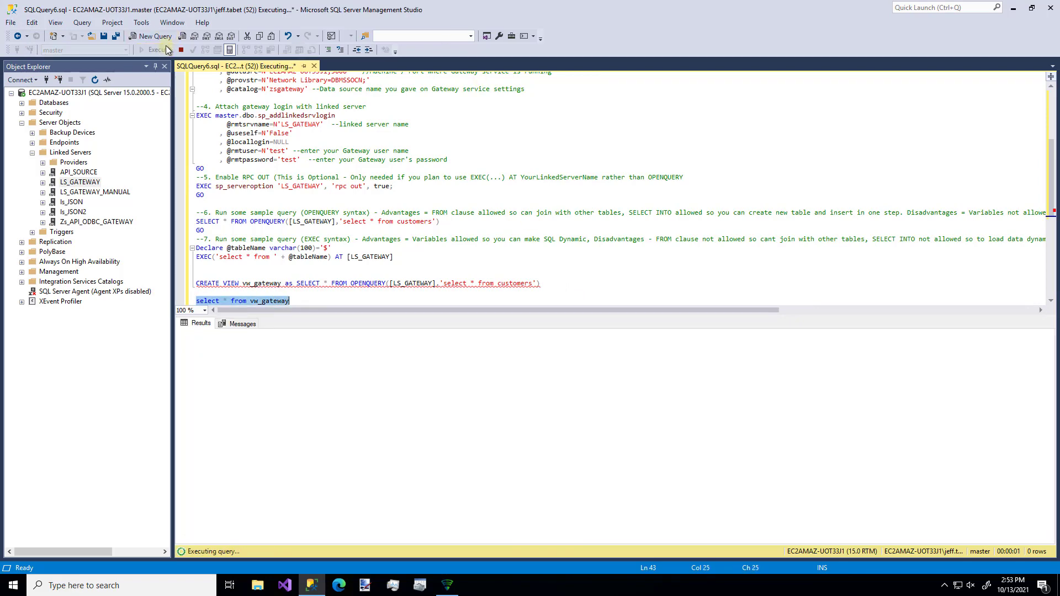